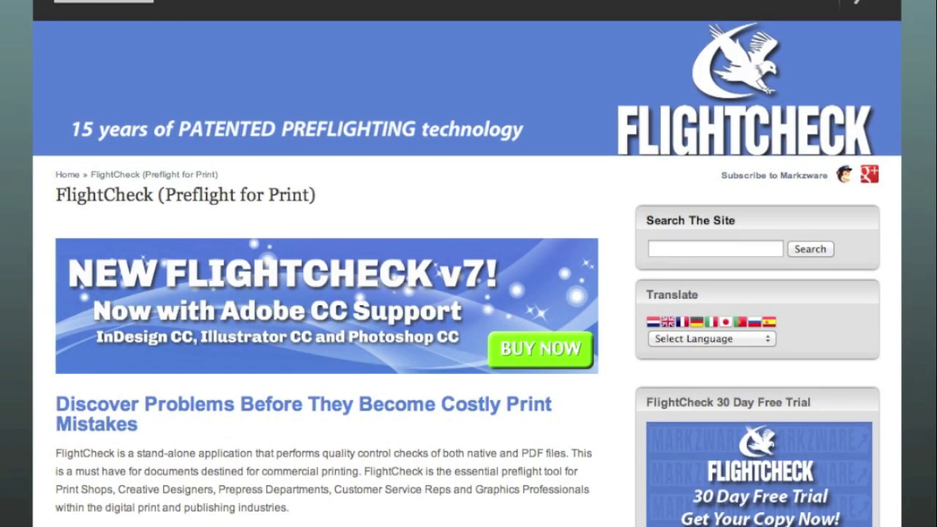
Step: Browse the FlightCheck product page, then go to the FlightCheck 7 Store through the v7 BUY NOW banner
scroll(469, 293, down, 2)
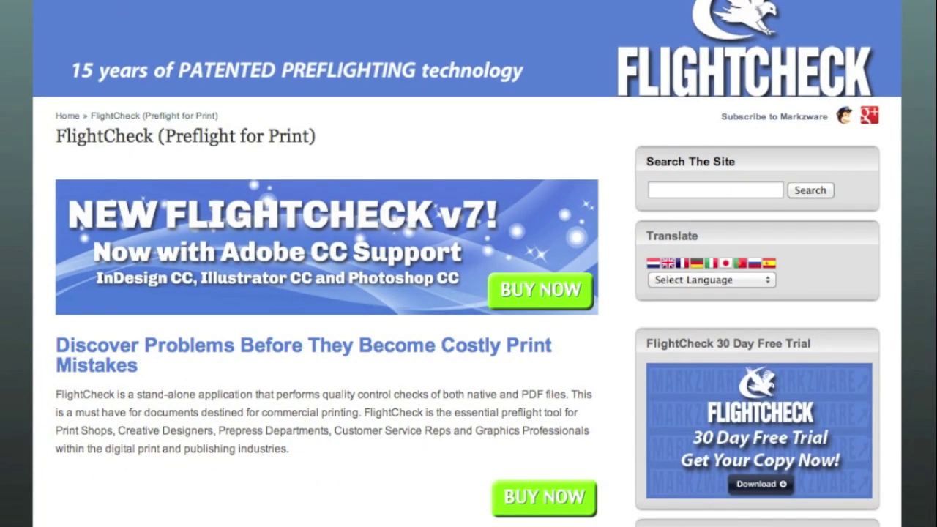
scroll(189, 256, down, 15)
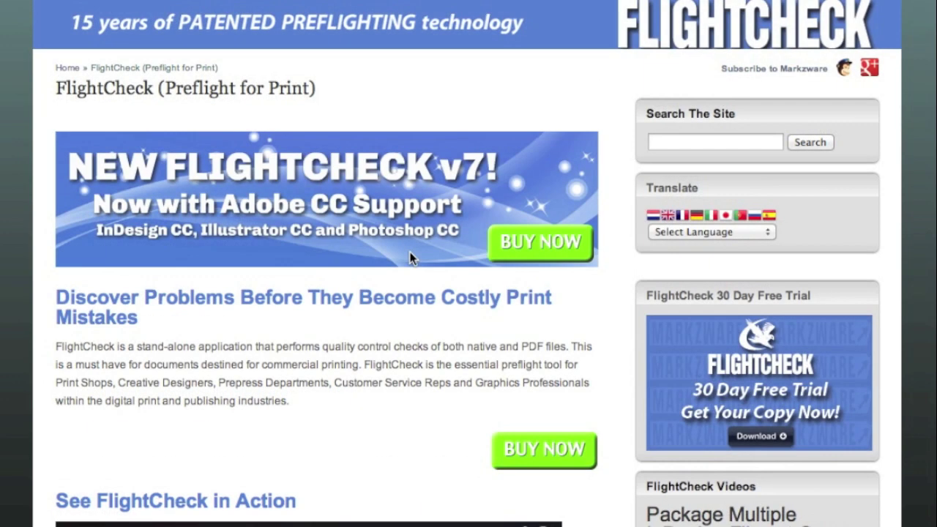
scroll(411, 252, up, 3)
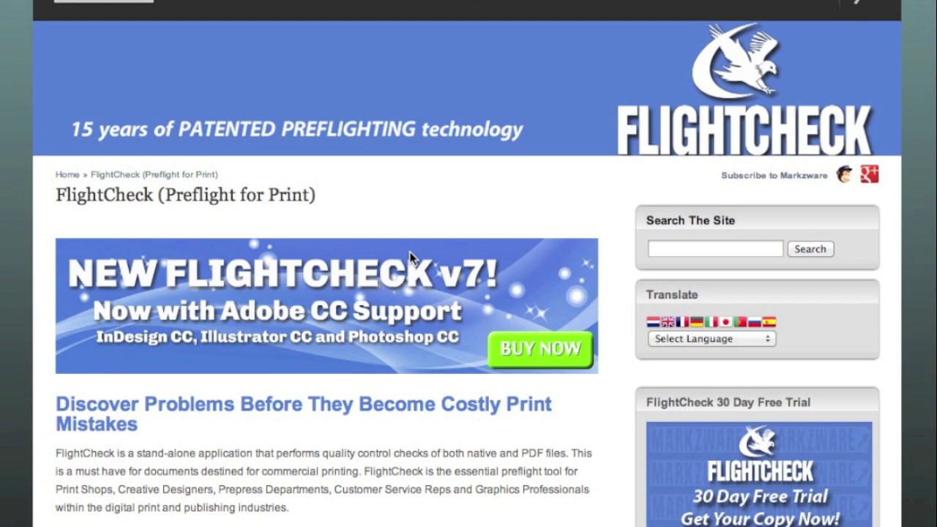
scroll(410, 252, down, 5)
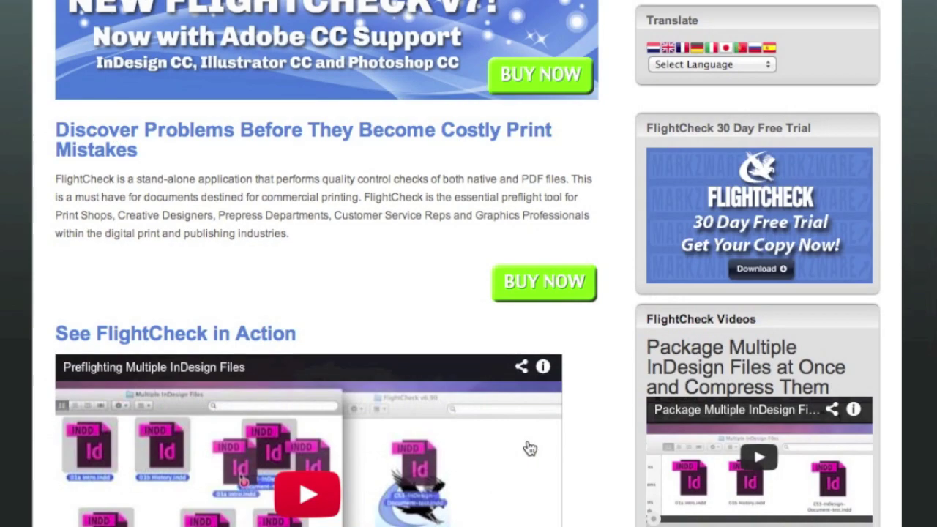
scroll(529, 446, up, 2)
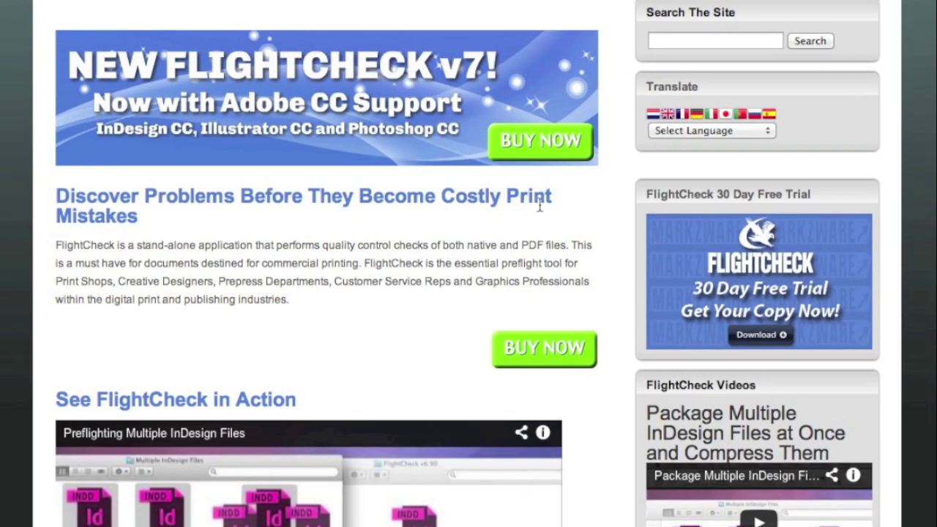
click(534, 151)
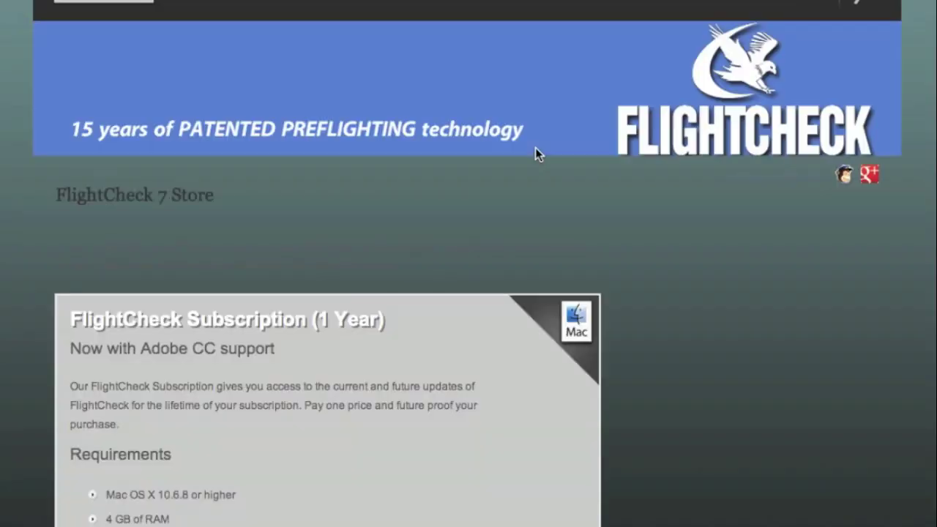
Step: Compare the subscription and perpetual offers, then add the 1-year FlightCheck subscription to the cart
scroll(549, 290, down, 6)
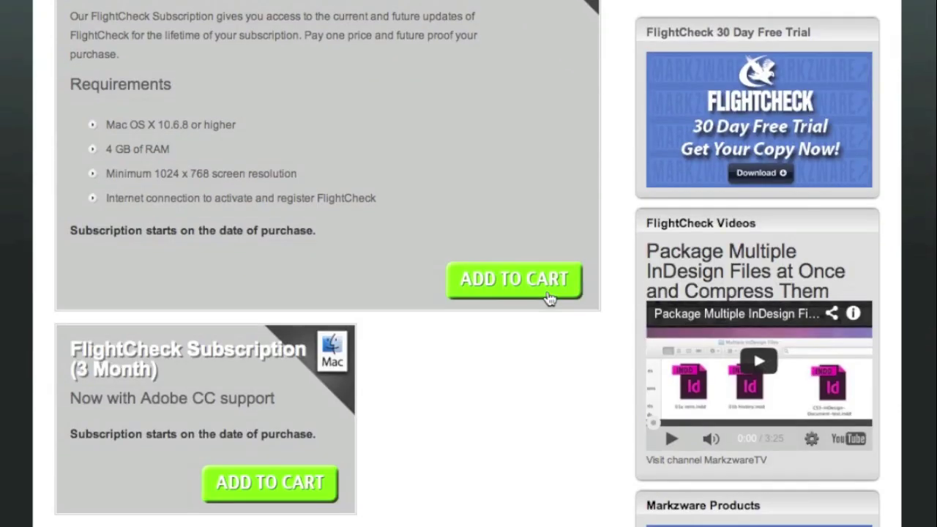
scroll(546, 295, up, 2)
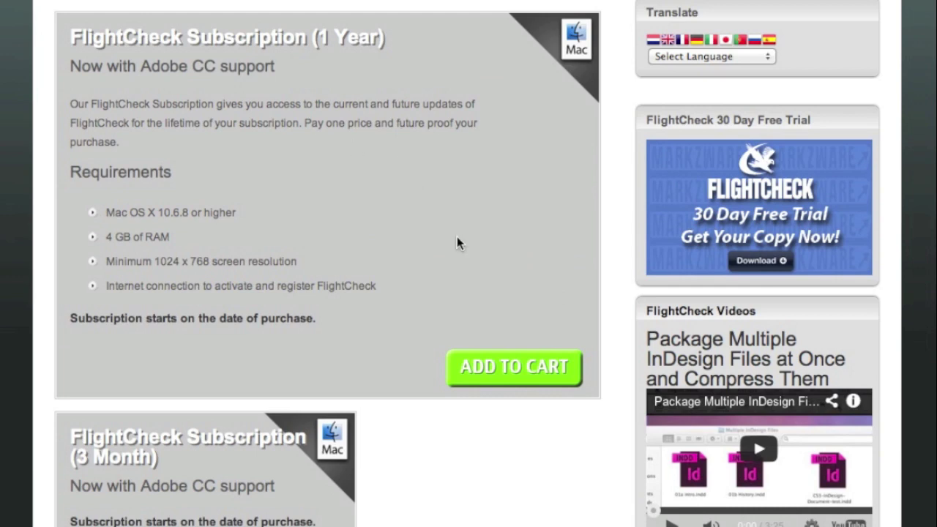
scroll(457, 237, down, 3)
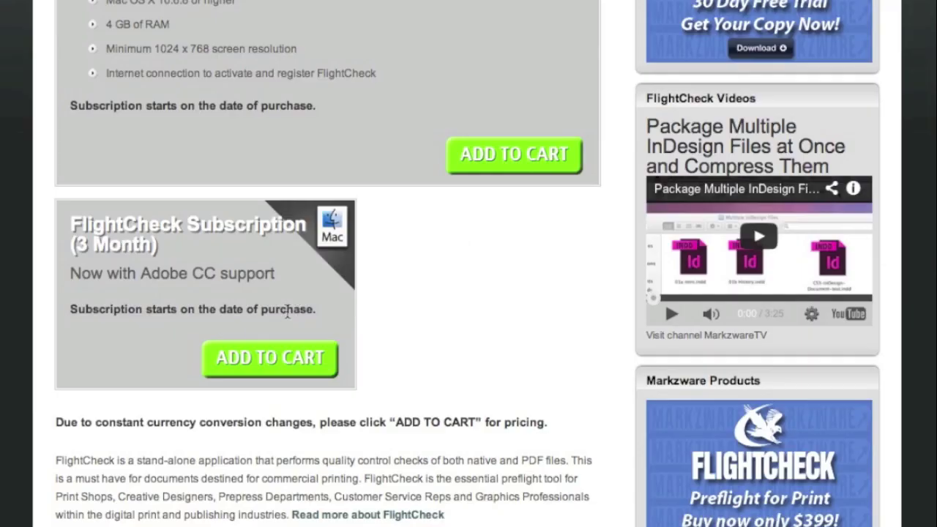
scroll(406, 341, down, 5)
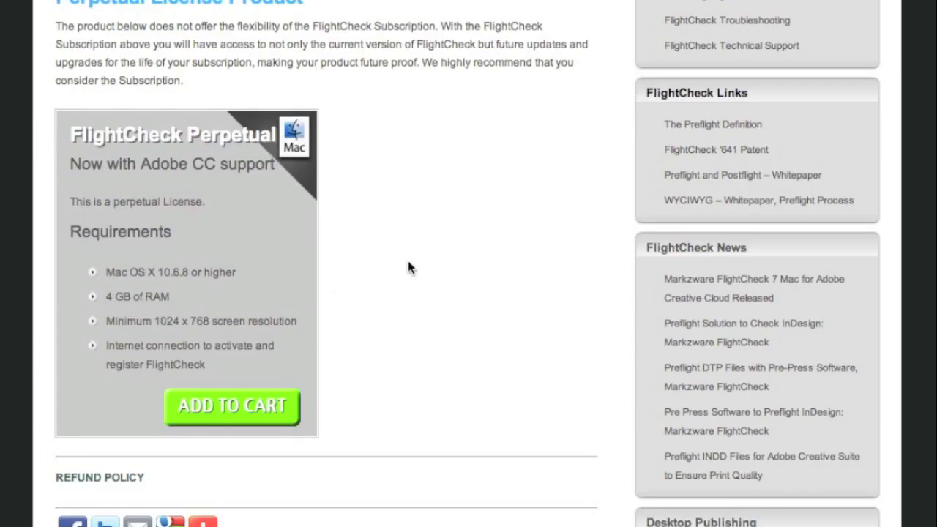
scroll(408, 262, up, 10)
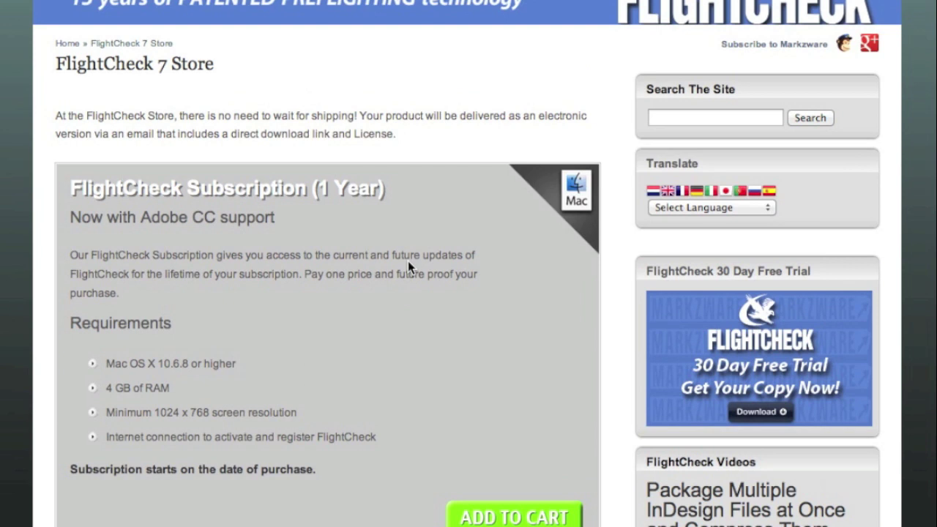
click(521, 513)
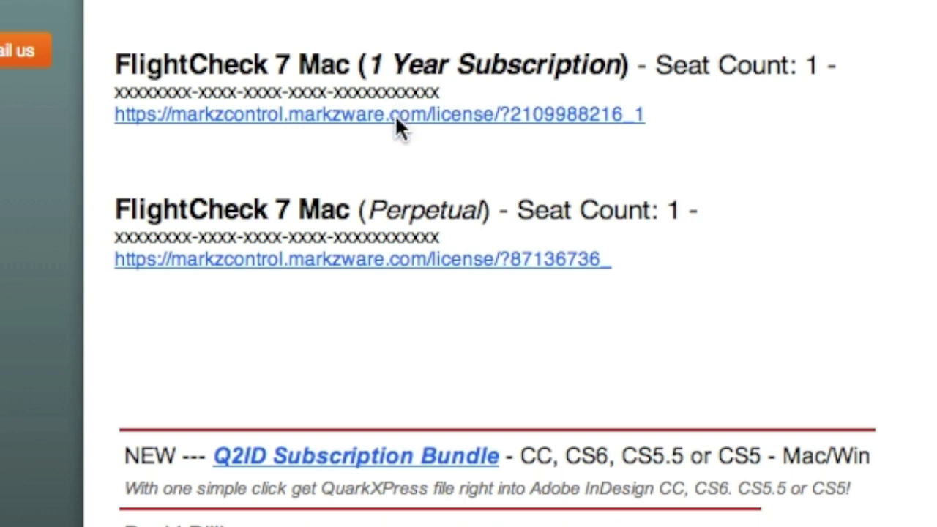
Step: Follow the FlightCheck 7 Mac subscription license link in the Markzware order email
click(395, 114)
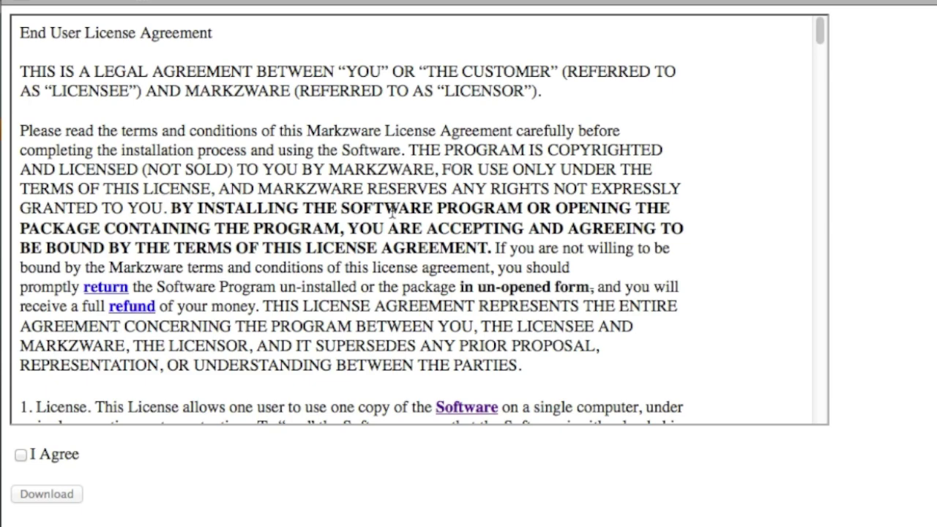
Step: Accept the license agreement, save FlightCheck 7 Mac bld58.zip and show it in its folder
scroll(392, 212, down, 15)
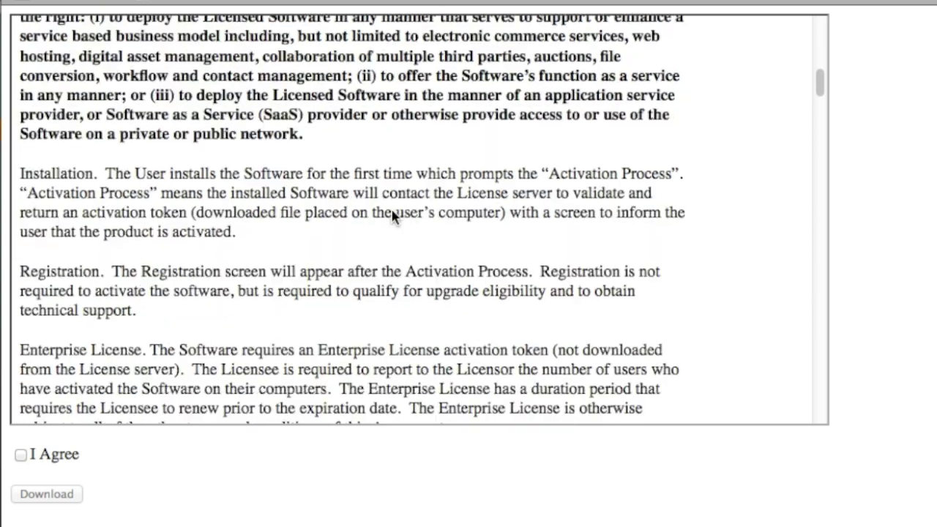
scroll(404, 212, up, 15)
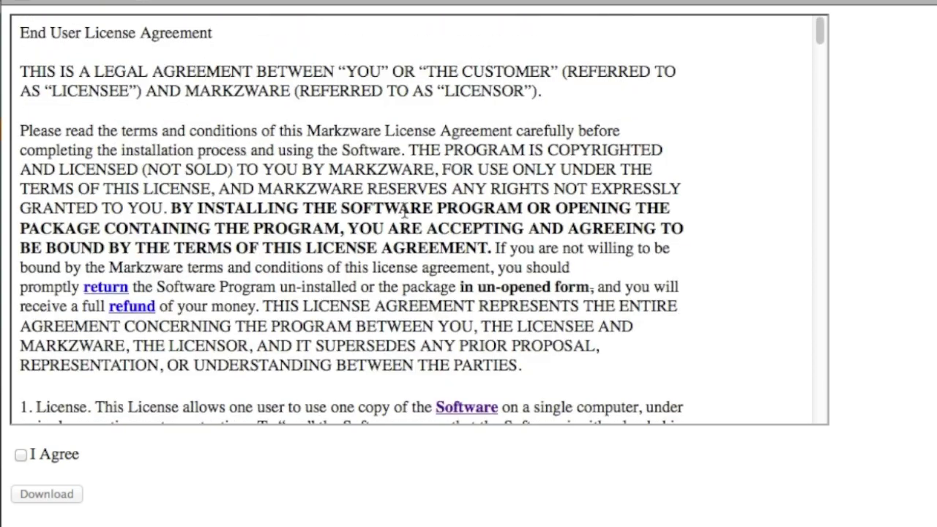
click(21, 457)
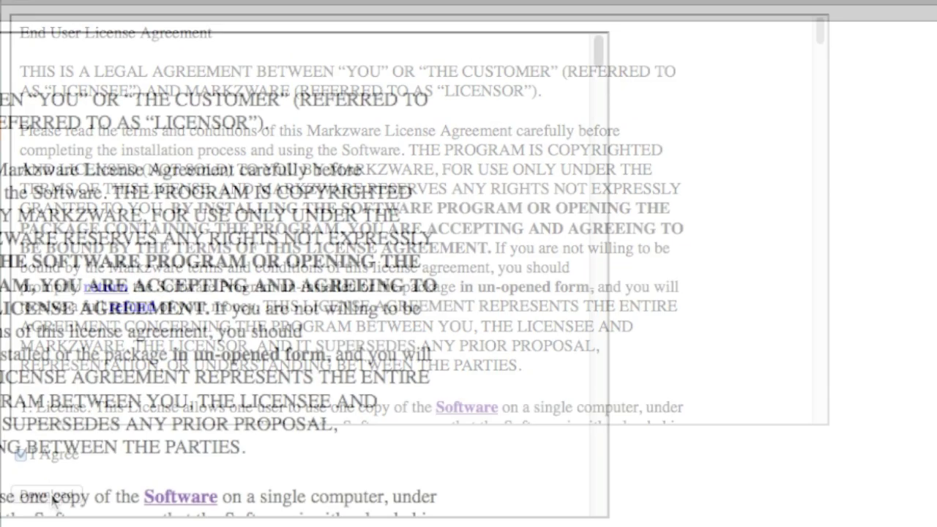
click(53, 498)
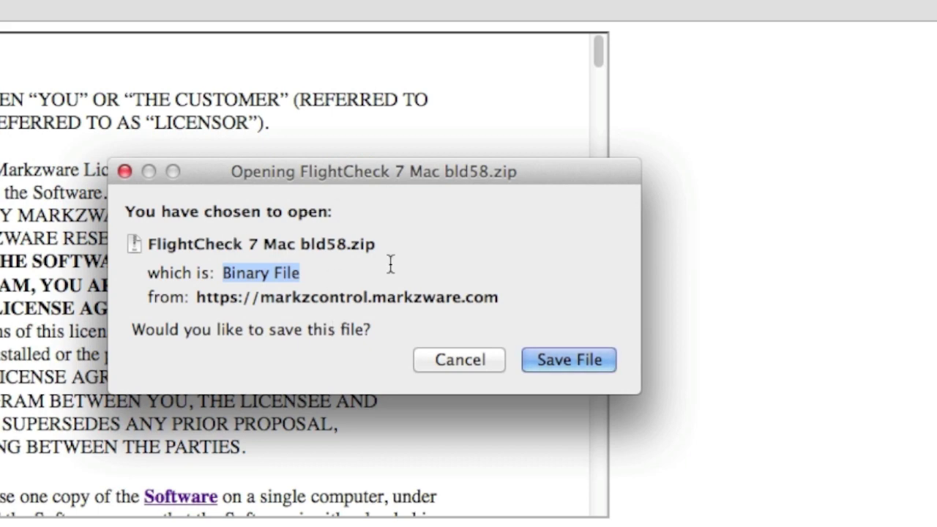
click(566, 362)
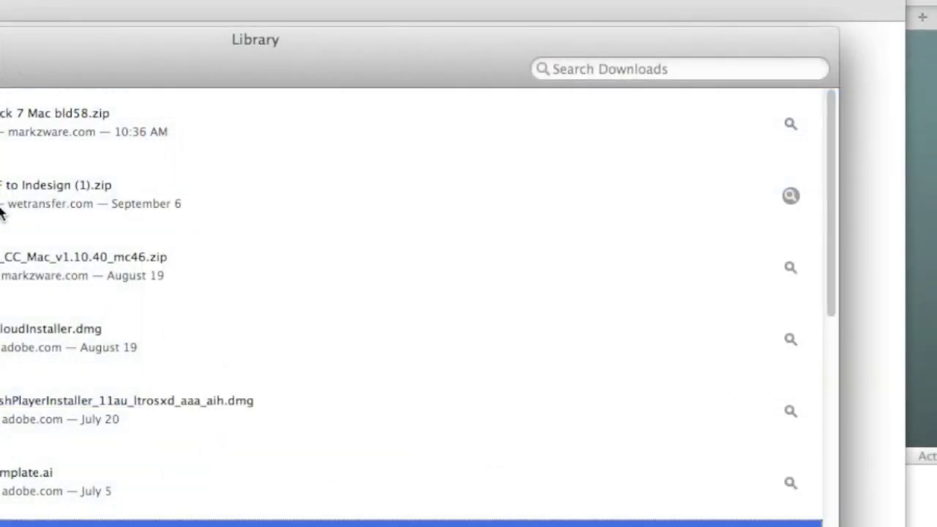
click(4, 139)
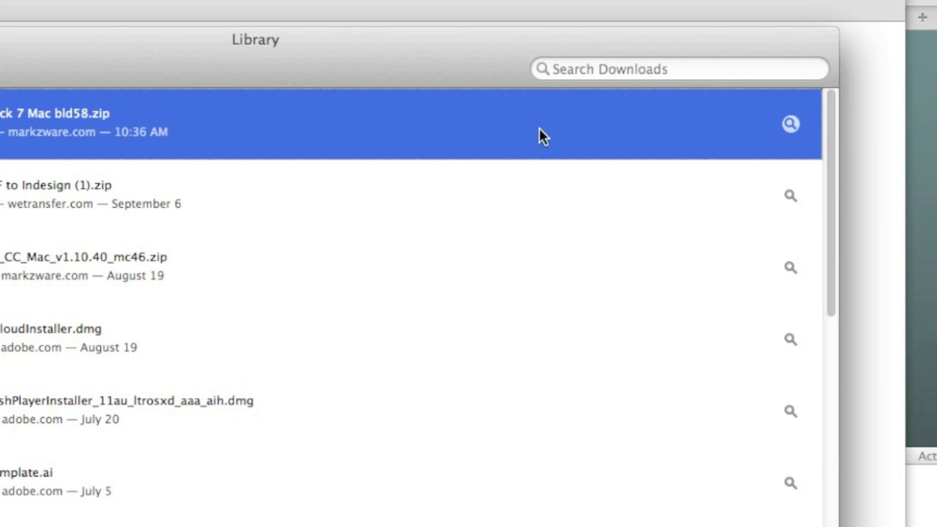
click(791, 128)
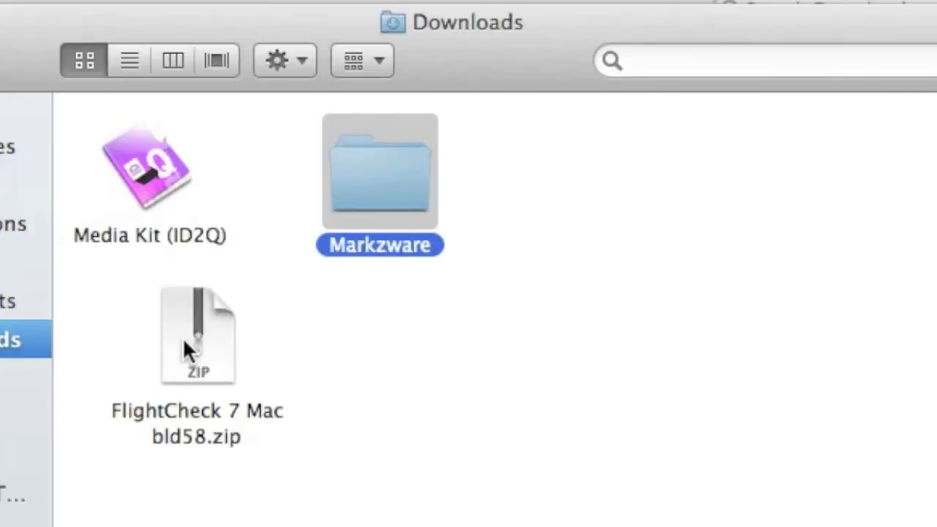
Step: Unzip FlightCheck 7 Mac bld58.zip and move the FlightCheck 7 Mac folder into Applications
drag(183, 336, 268, 366)
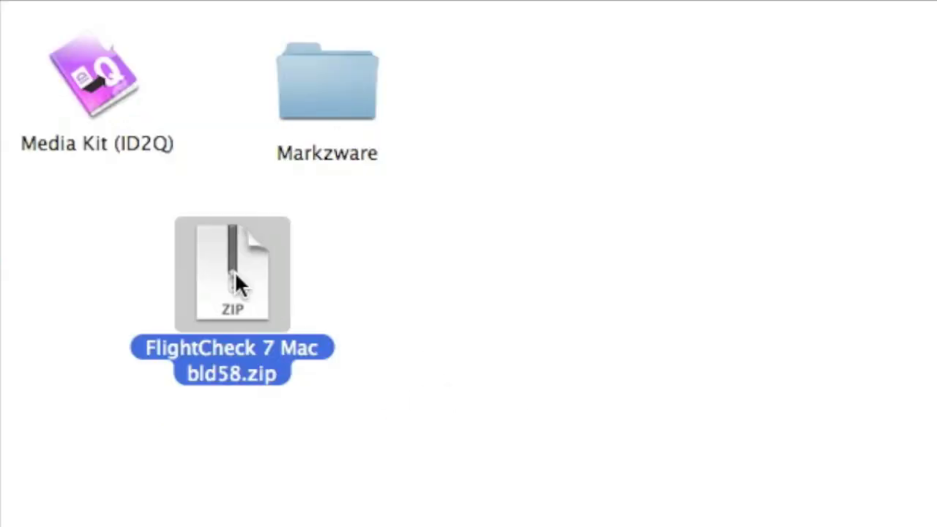
double_click(236, 277)
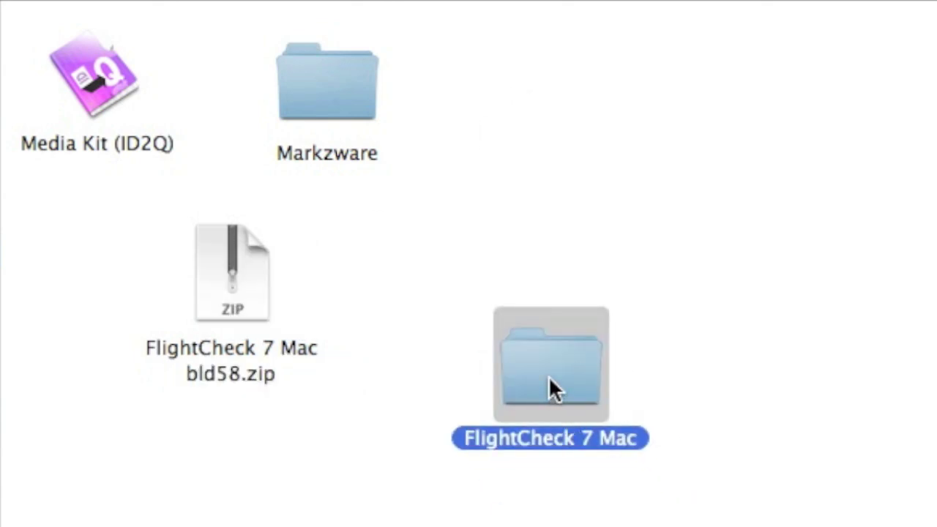
double_click(549, 378)
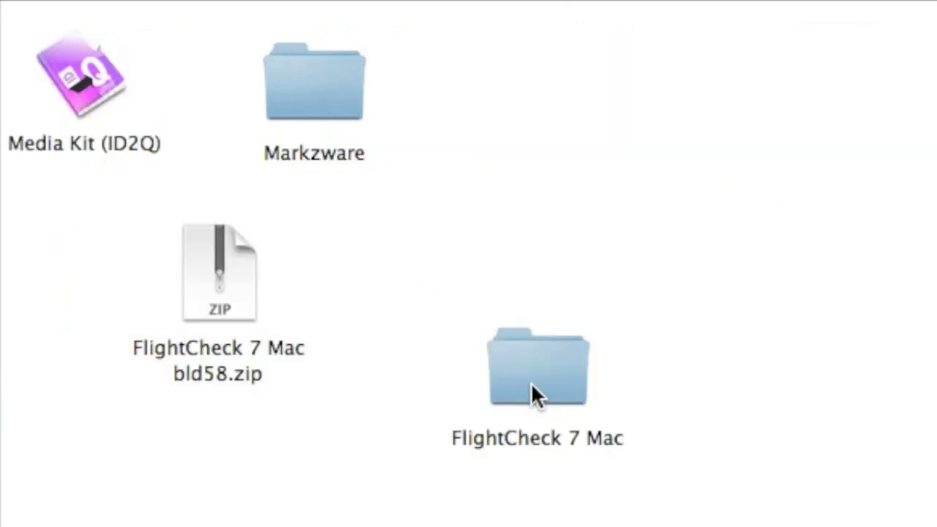
drag(534, 395, 0, 143)
drag(191, 279, 186, 279)
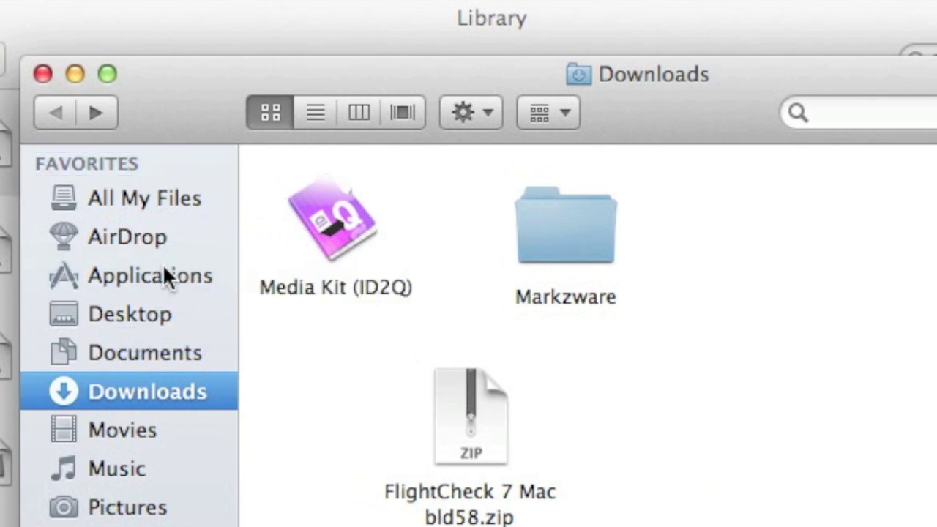
Step: Open the FlightCheck 7 Mac folder in Applications and launch its installation guide PDF
click(164, 269)
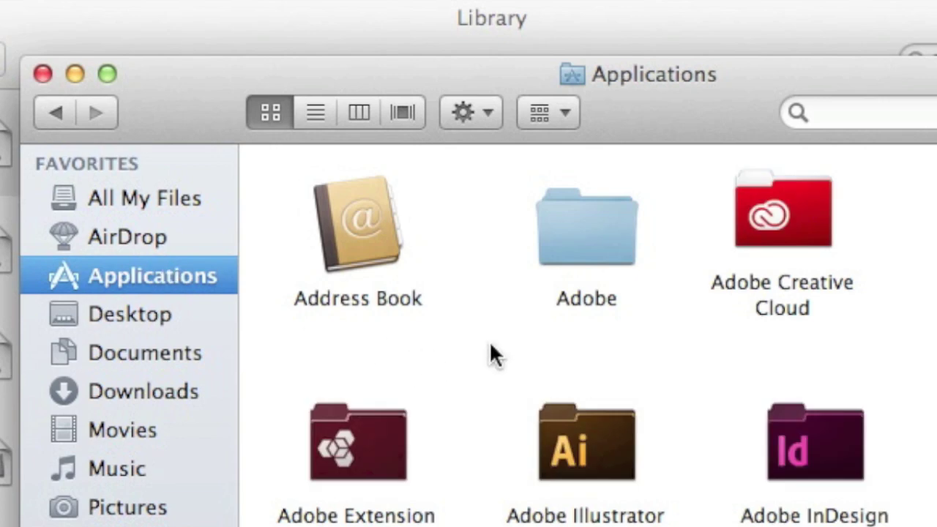
scroll(490, 340, down, 5)
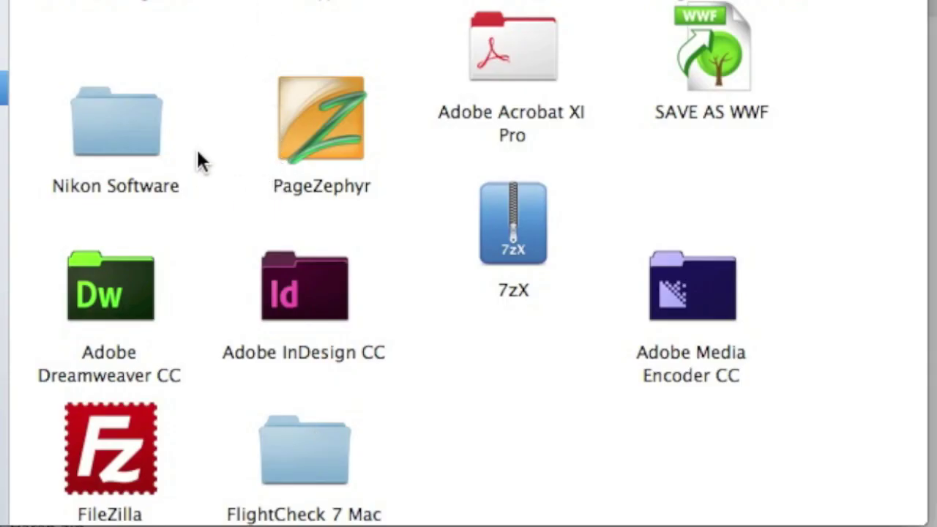
double_click(308, 440)
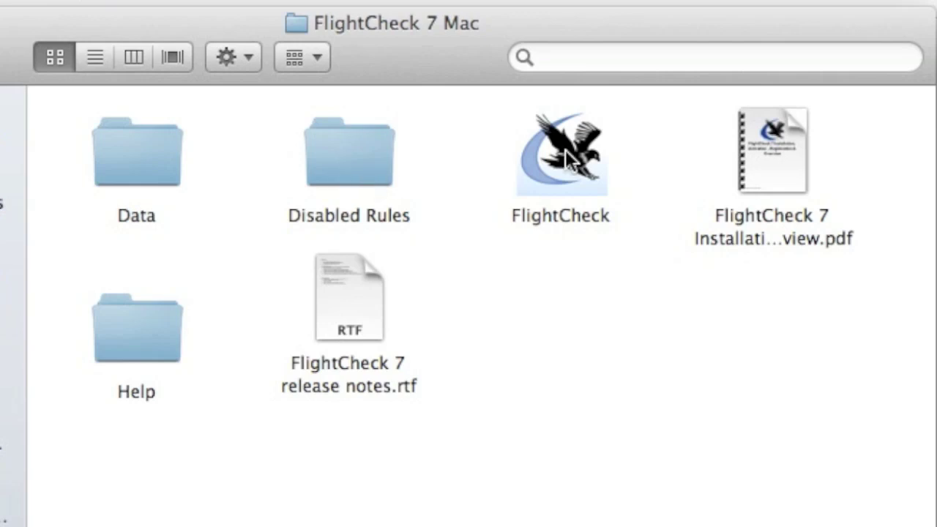
mouse_move(757, 166)
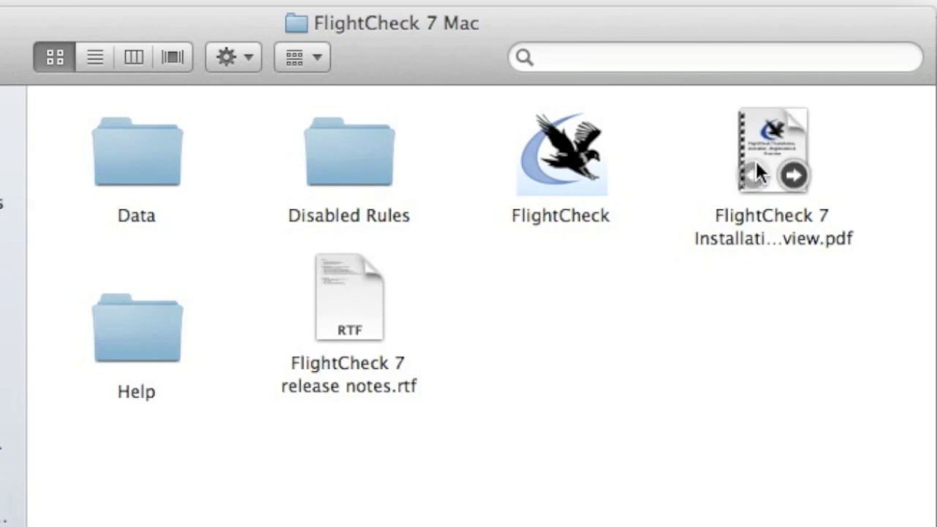
double_click(772, 119)
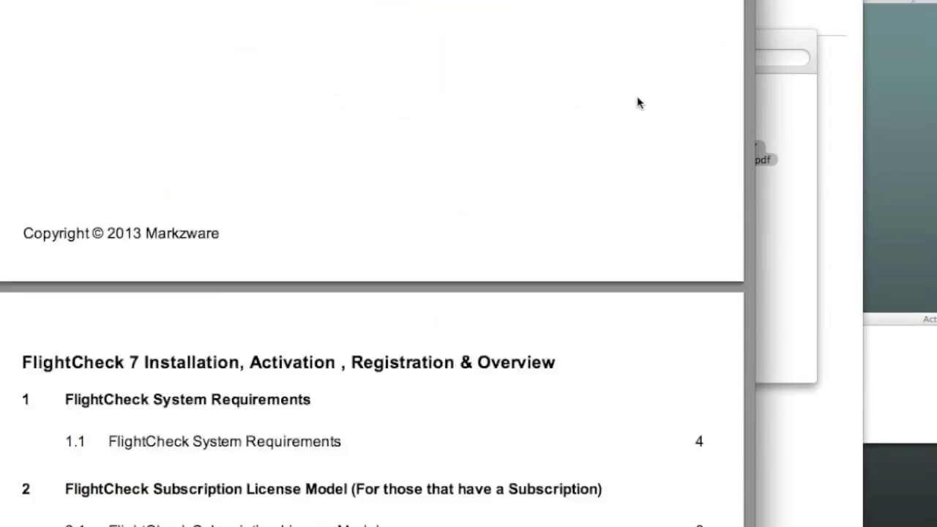
scroll(637, 103, down, 15)
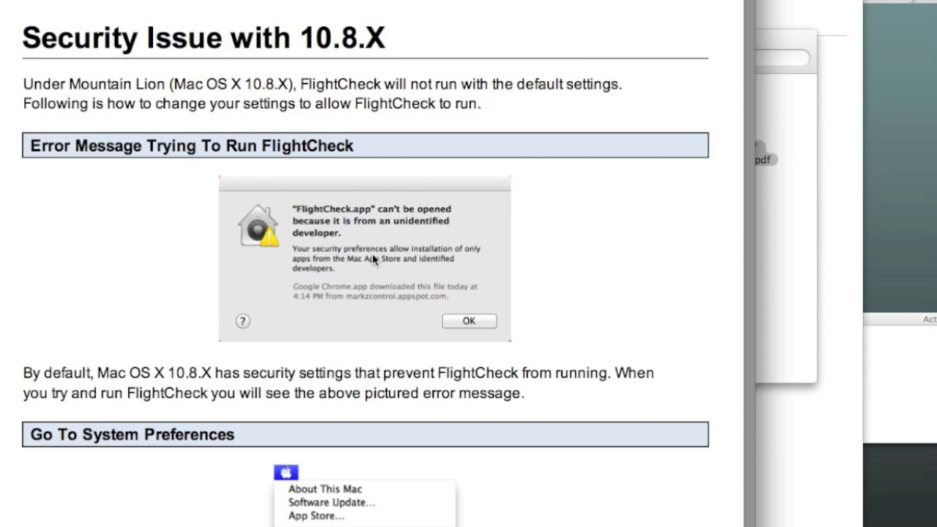
Step: Read through the guide's security, activation, registration and Ground Controls pages
scroll(372, 254, down, 5)
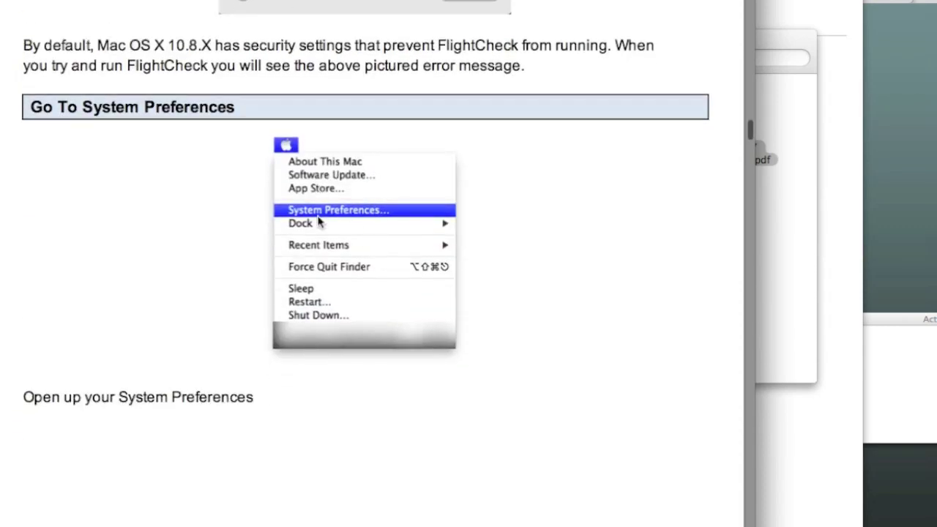
scroll(319, 222, down, 9)
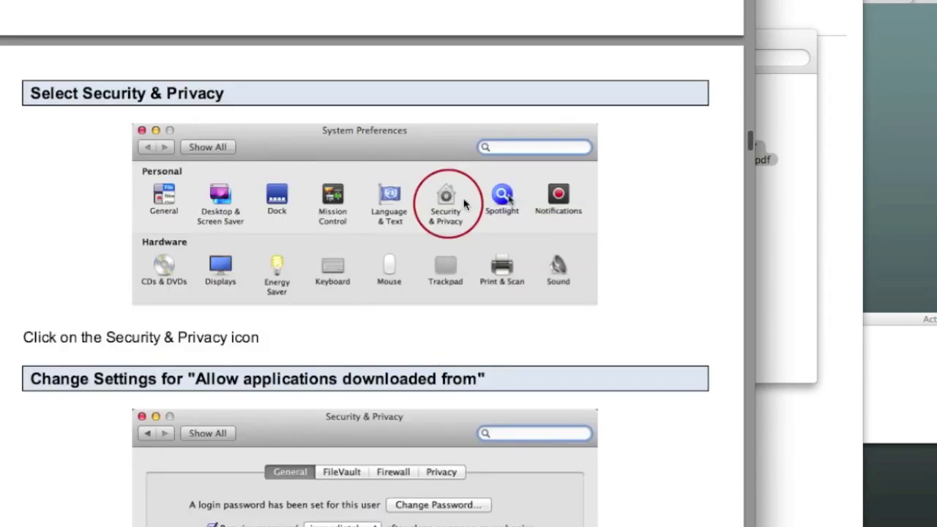
scroll(461, 220, down, 5)
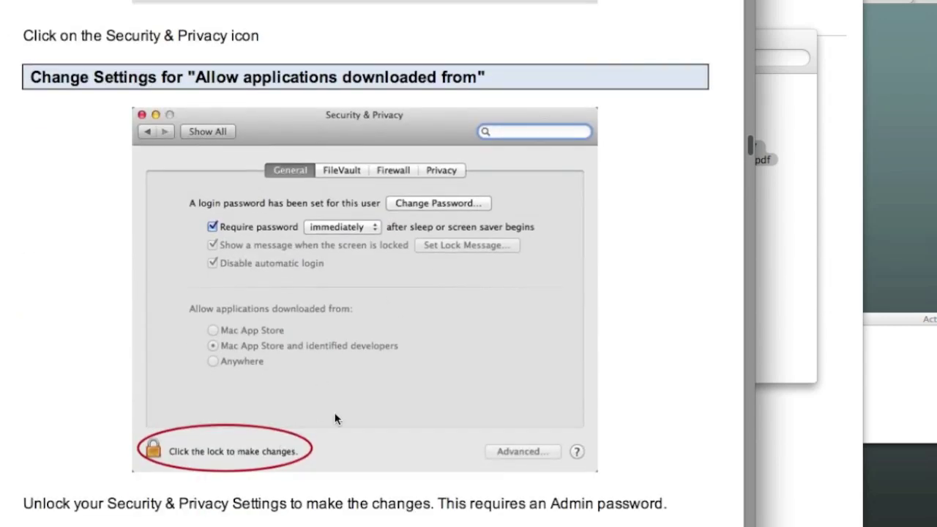
scroll(335, 419, down, 1)
scroll(335, 419, down, 12)
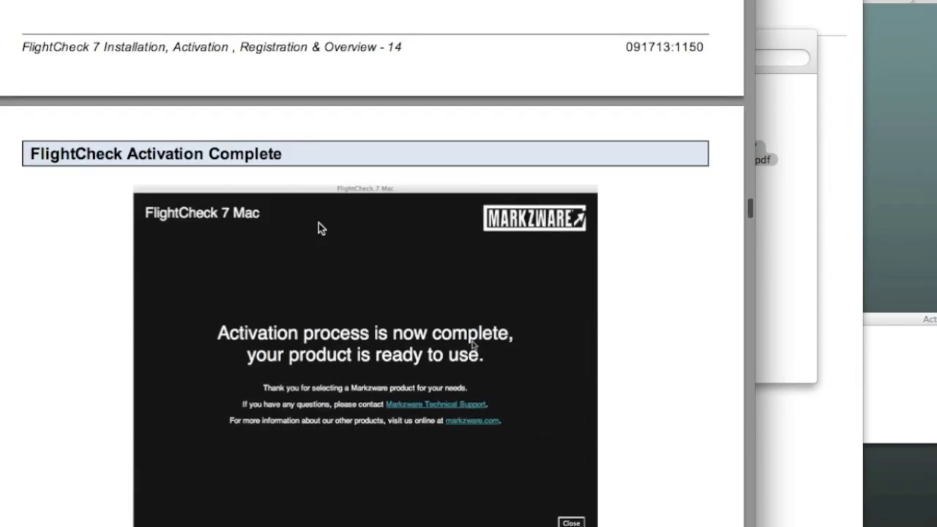
scroll(318, 228, down, 3)
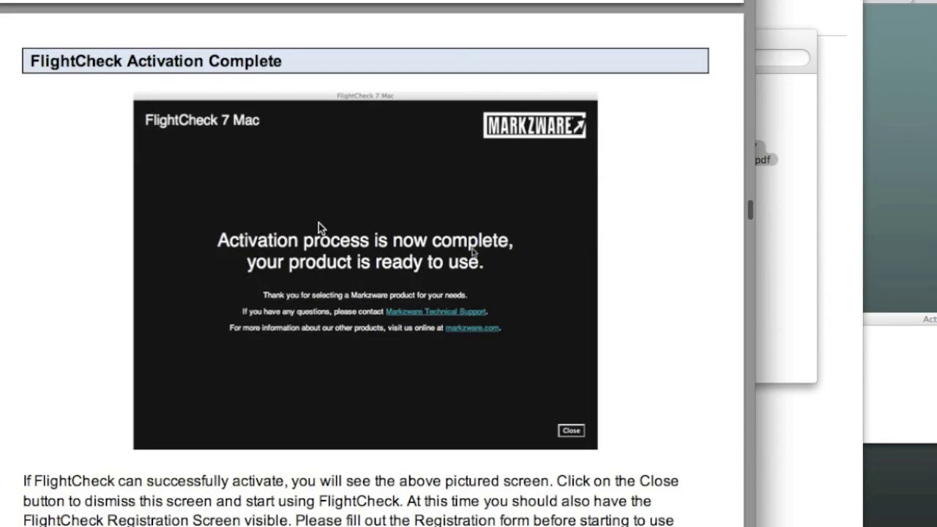
scroll(245, 203, down, 15)
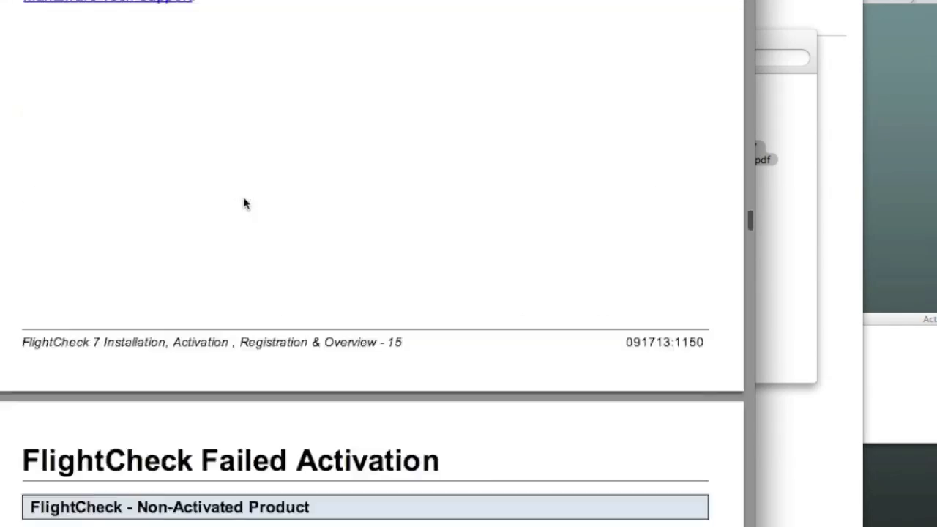
scroll(245, 202, down, 20)
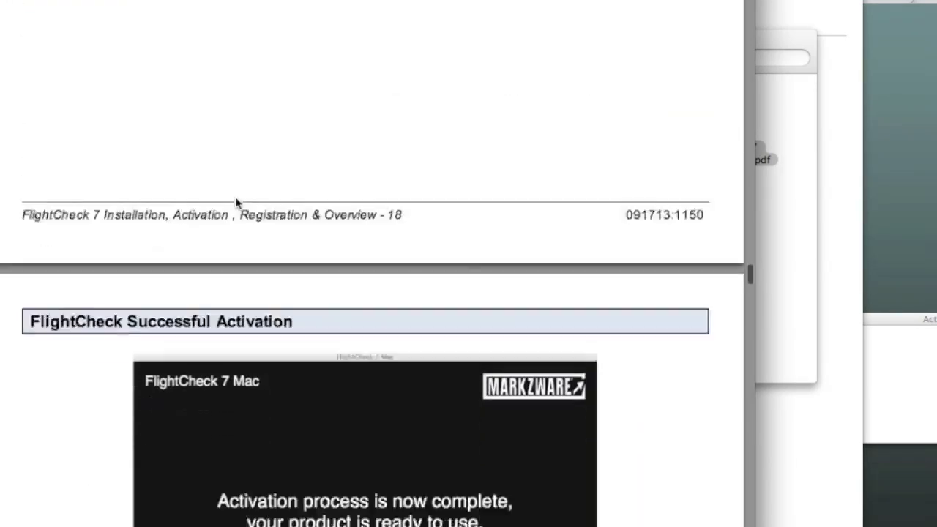
scroll(237, 203, down, 20)
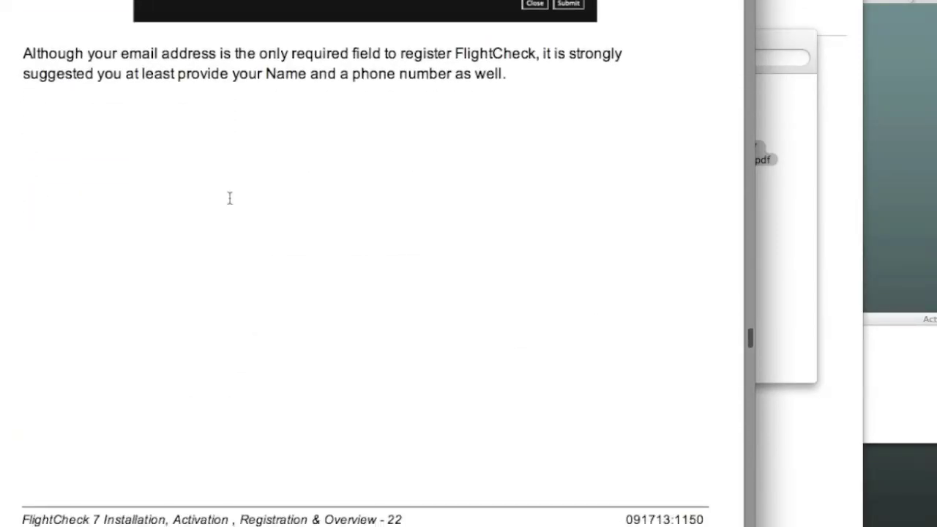
scroll(230, 198, down, 20)
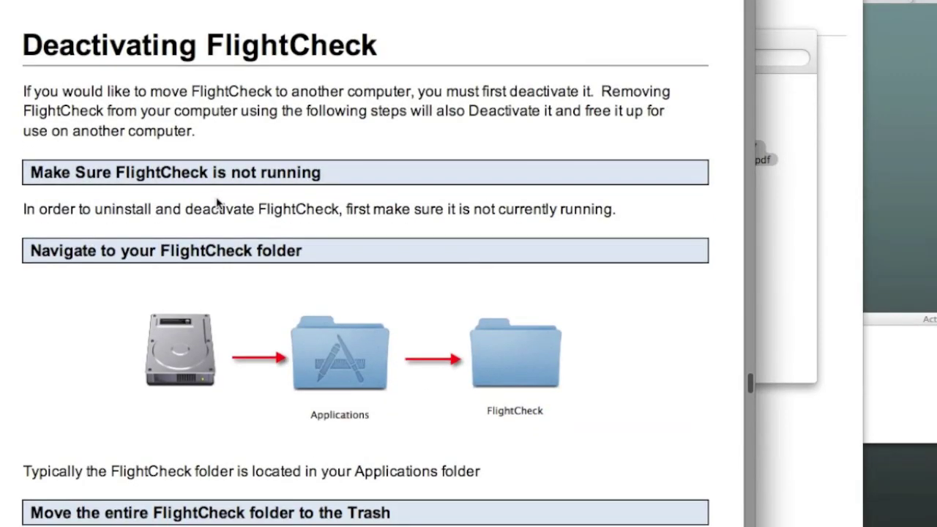
scroll(217, 203, down, 20)
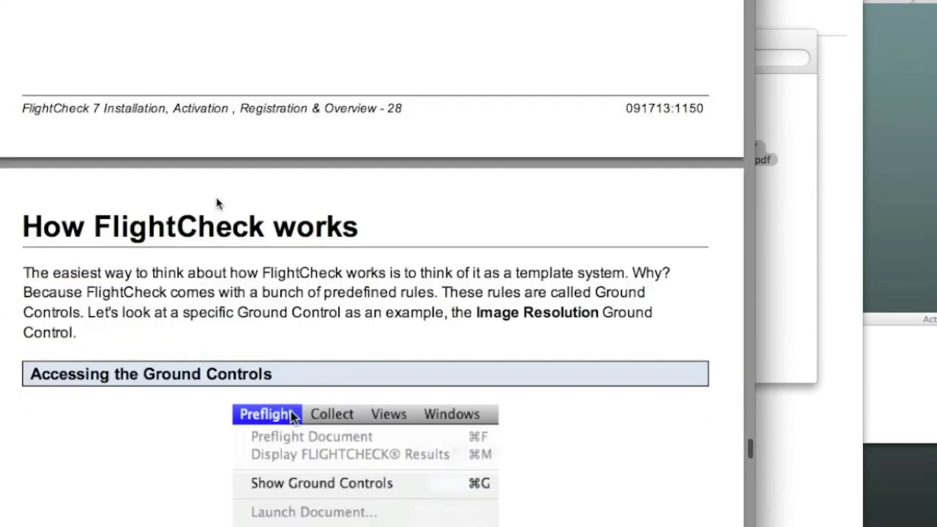
scroll(217, 202, down, 20)
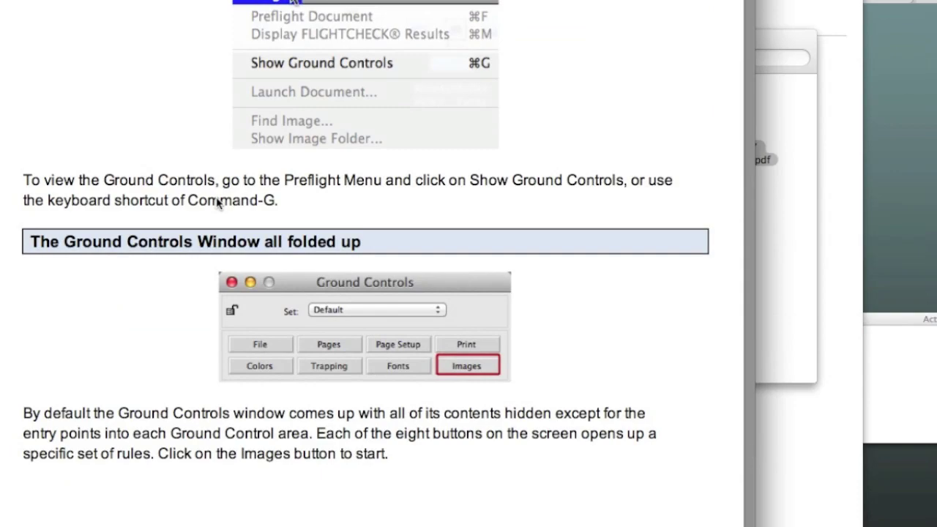
scroll(217, 203, down, 20)
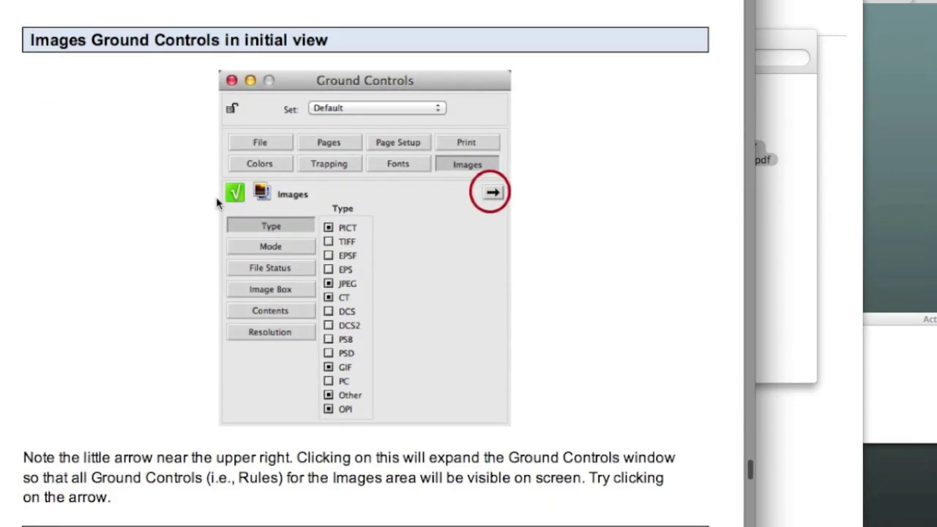
scroll(217, 203, down, 20)
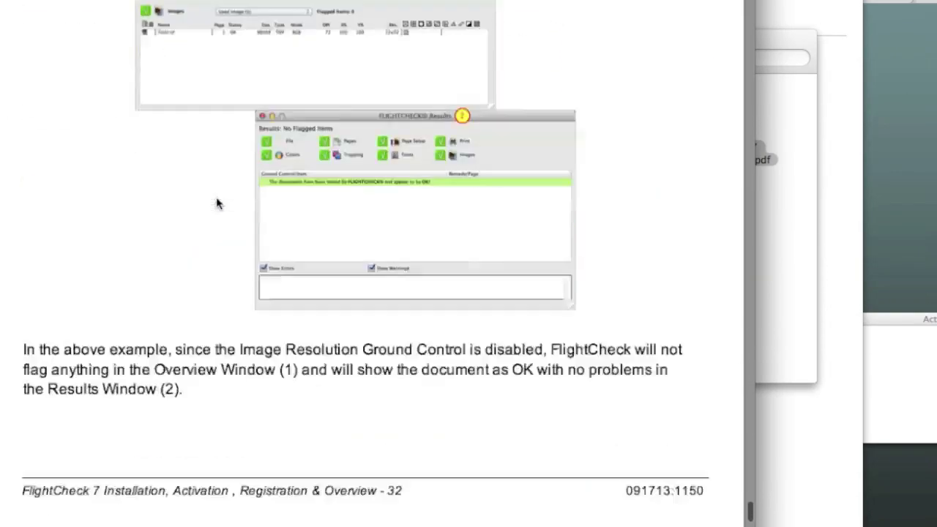
scroll(217, 203, down, 20)
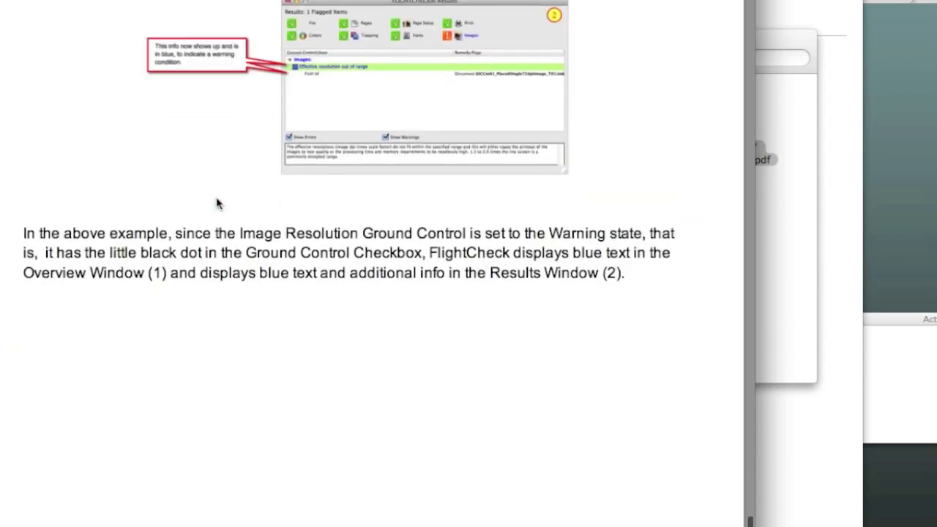
scroll(217, 203, down, 20)
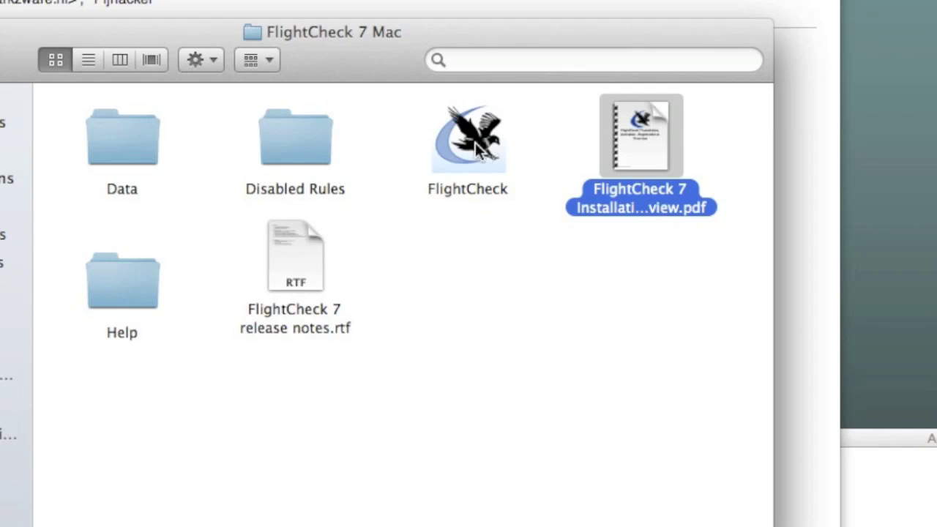
Step: Launch the FlightCheck application and confirm opening it despite the Internet-download warning
drag(477, 149, 512, 526)
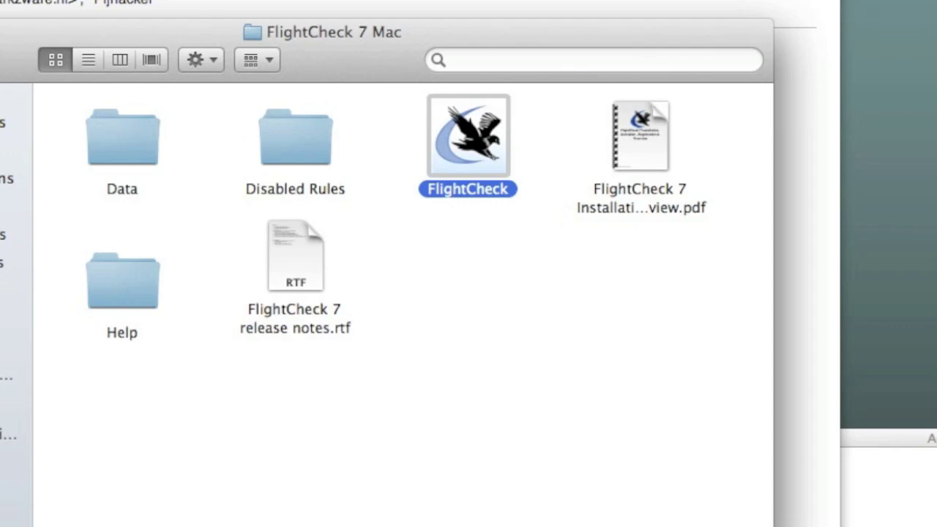
drag(513, 526, 454, 423)
drag(465, 227, 464, 160)
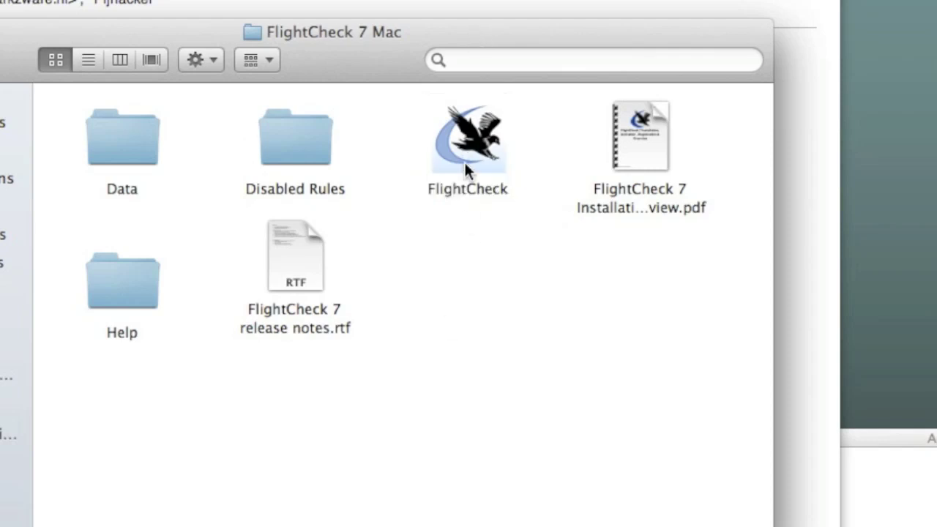
double_click(465, 160)
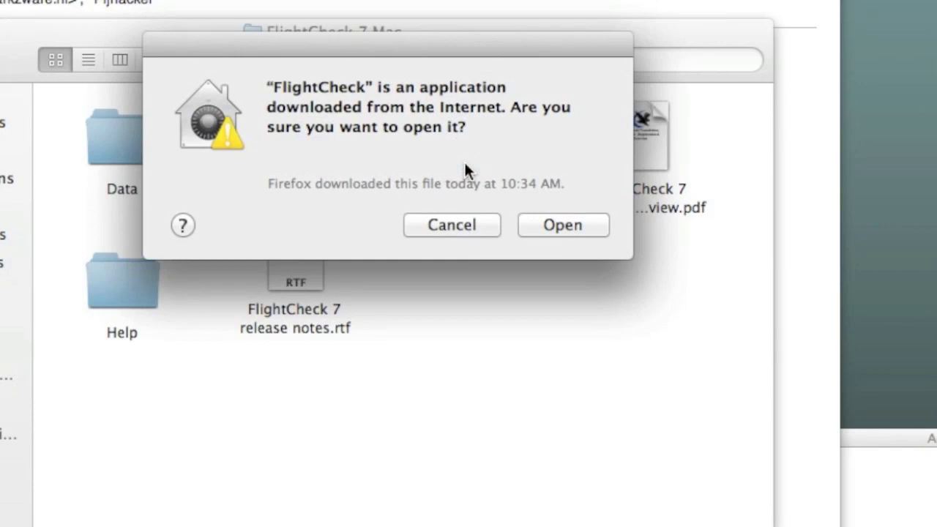
click(548, 226)
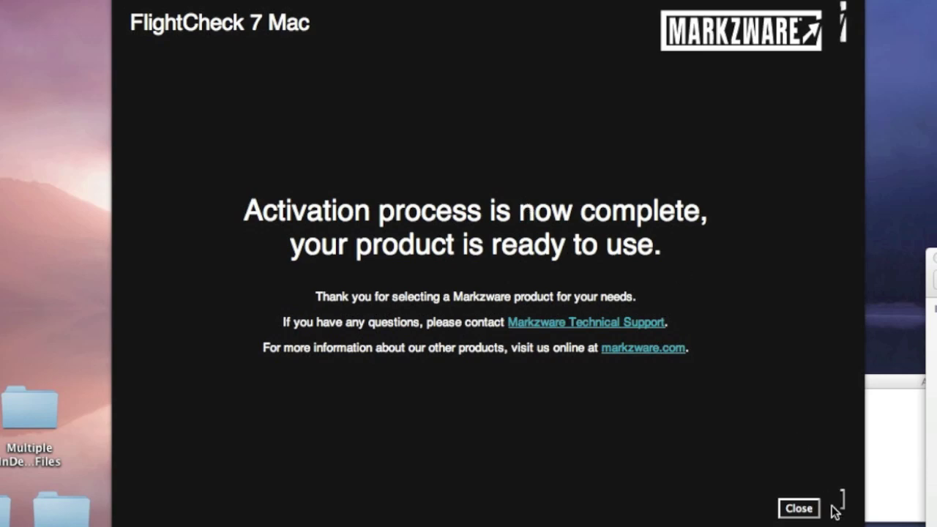
Step: Close the FlightCheck 7 activation-complete message
click(799, 508)
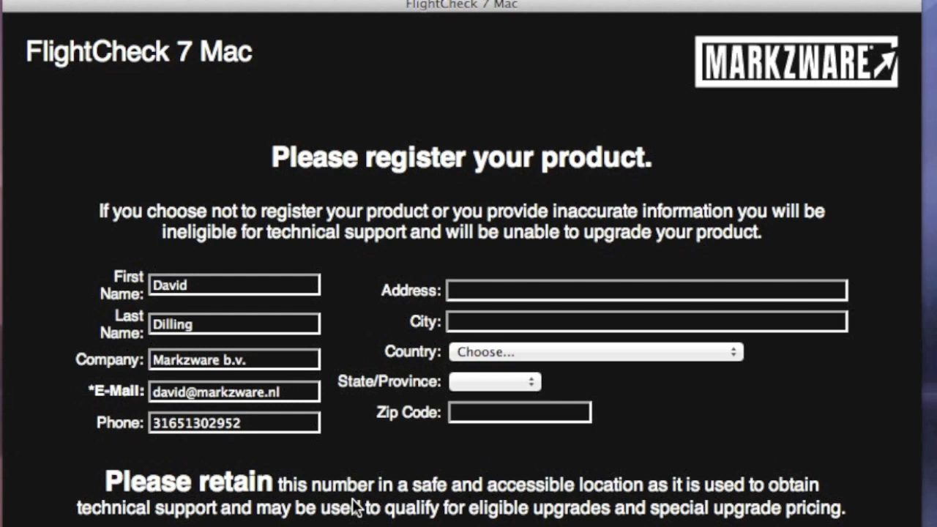
Step: Set the registration country to Netherlands by typing 'Neth'
click(512, 354)
scroll(509, 513, down, 15)
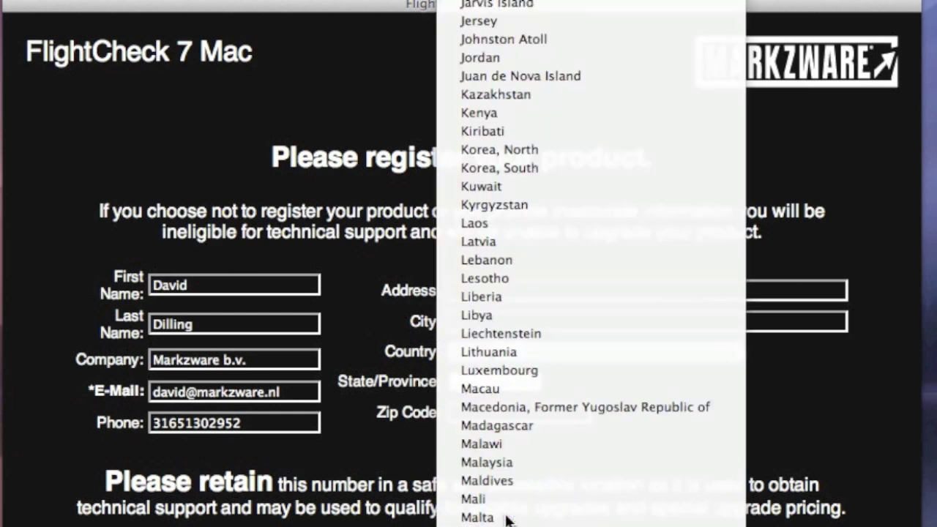
scroll(509, 513, down, 9)
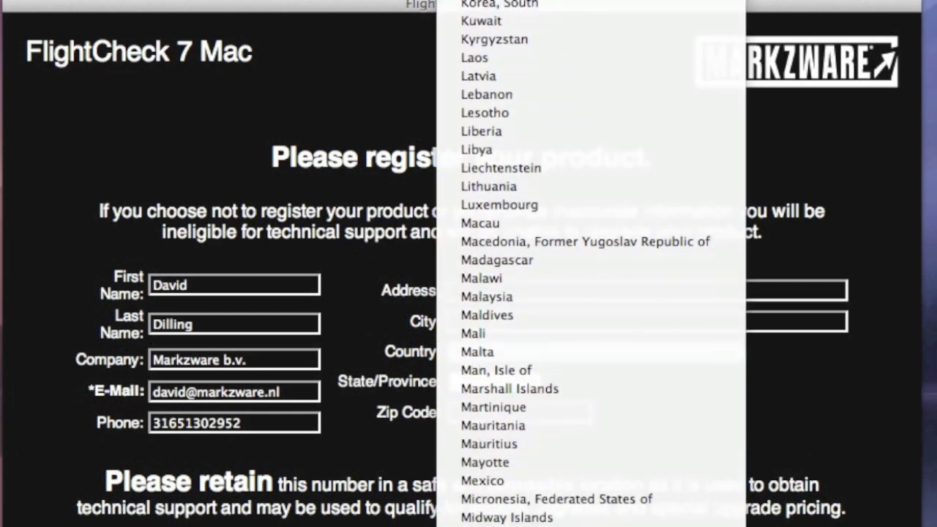
text(Neth)
key(Return)
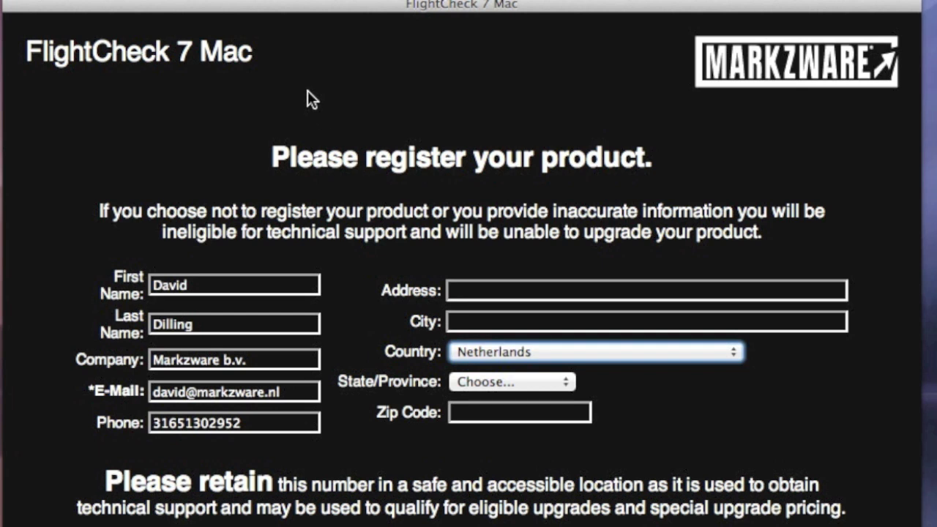
Step: Submit the registration and close the thank-you screen
drag(274, 3, 276, 10)
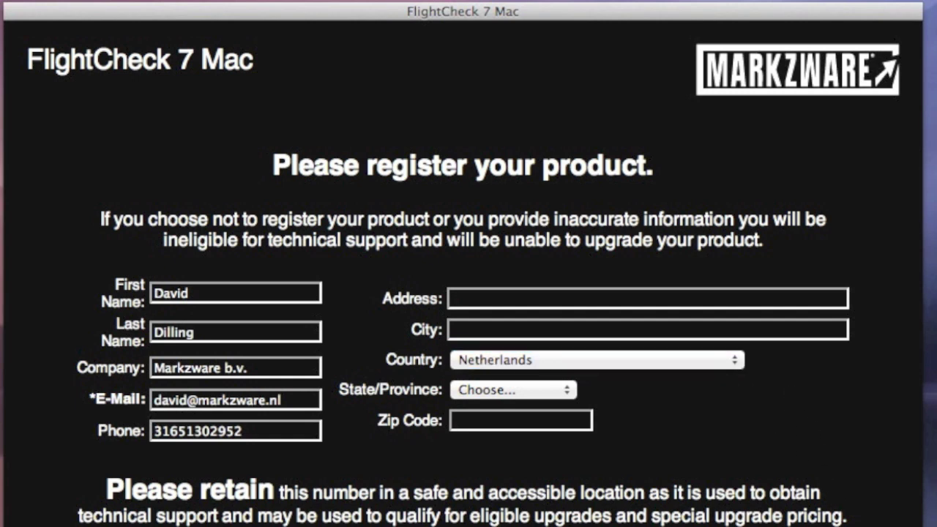
click(885, 526)
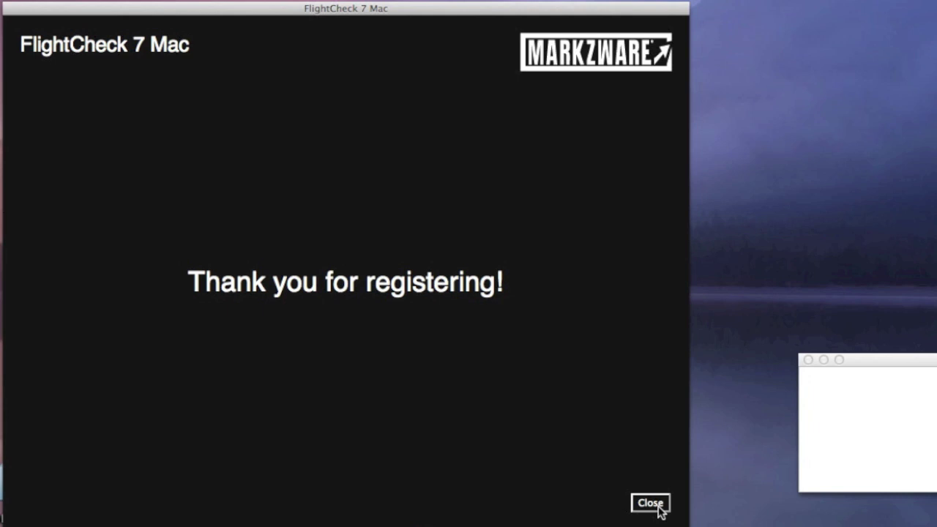
click(652, 504)
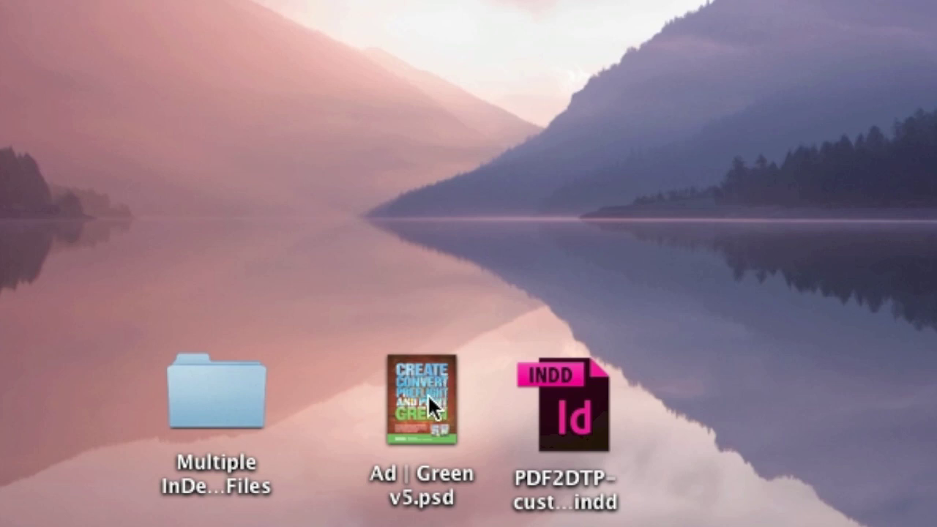
Step: Drop Ad | Green v5.psd onto FlightCheck to preflight it, flagging 5 Fonts and Images items
drag(428, 394, 697, 394)
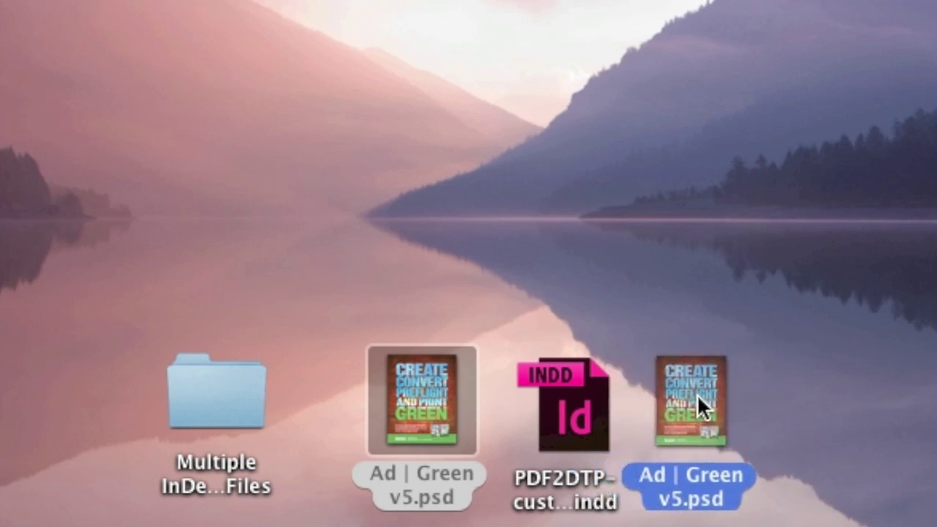
drag(697, 394, 697, 397)
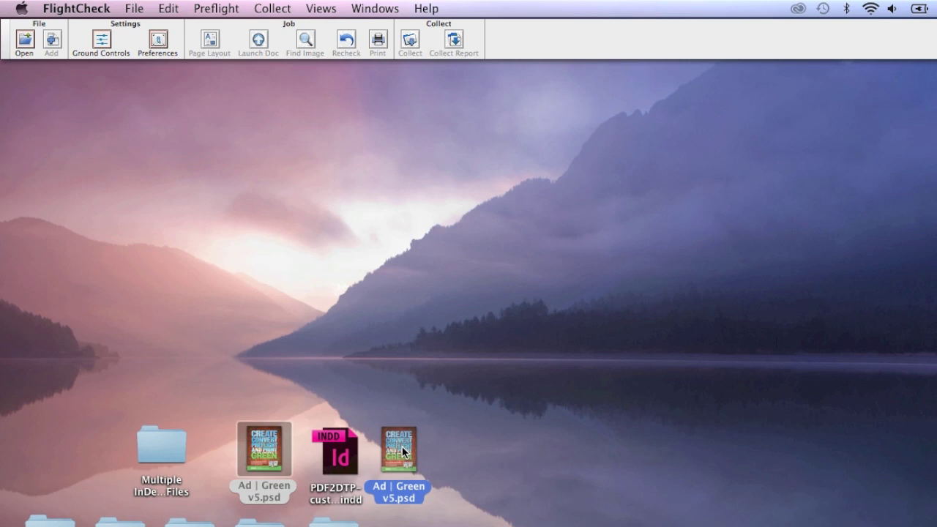
drag(403, 452, 523, 31)
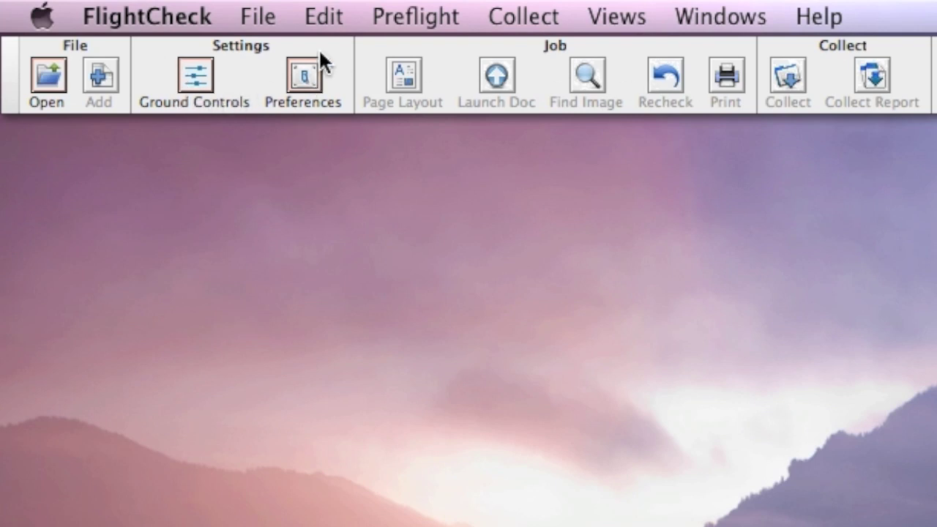
Step: Open Ground Controls for the CPrint International set and display its File checks
click(392, 9)
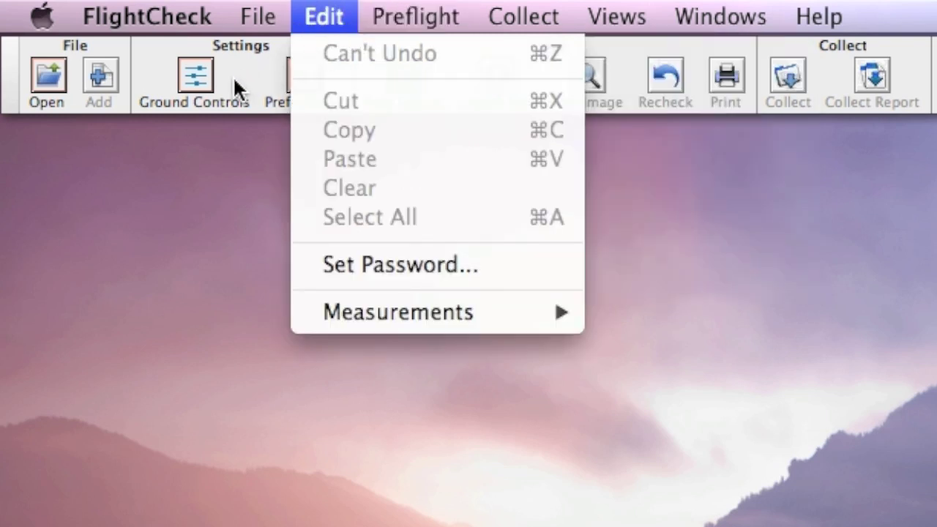
click(232, 75)
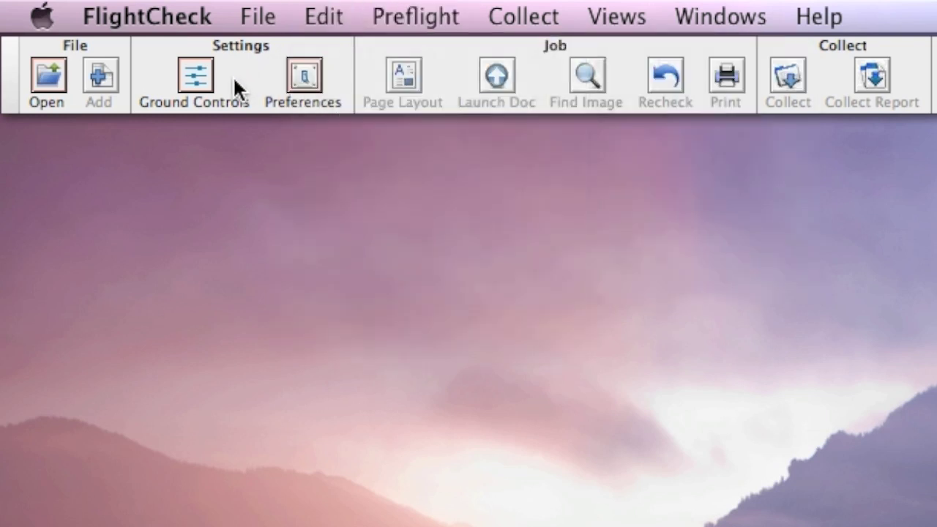
click(182, 81)
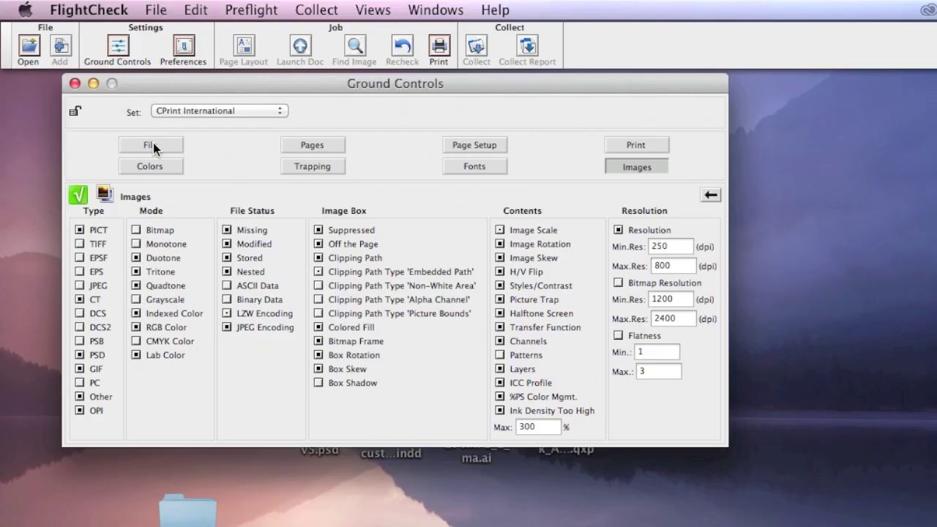
click(153, 144)
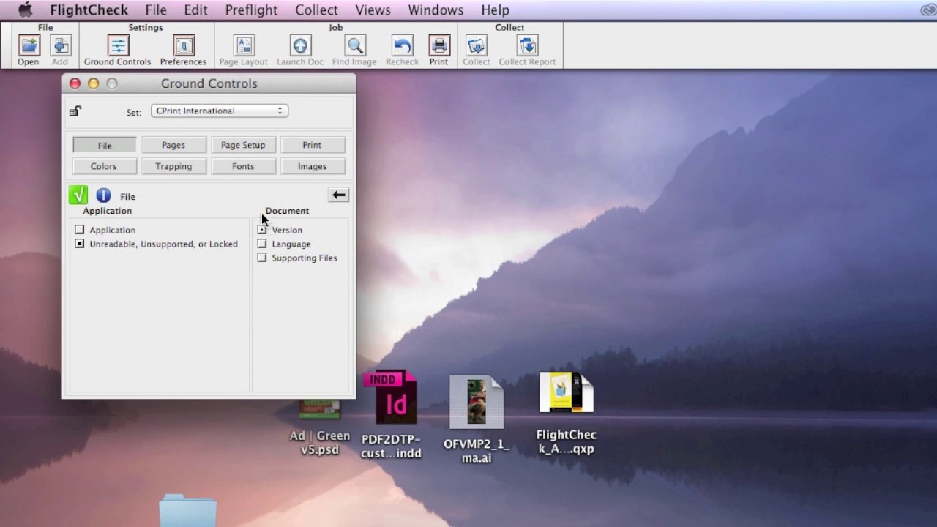
Step: Switch to the Default set, enable the Page Setup Printer Type alert, and view Print checks
click(189, 110)
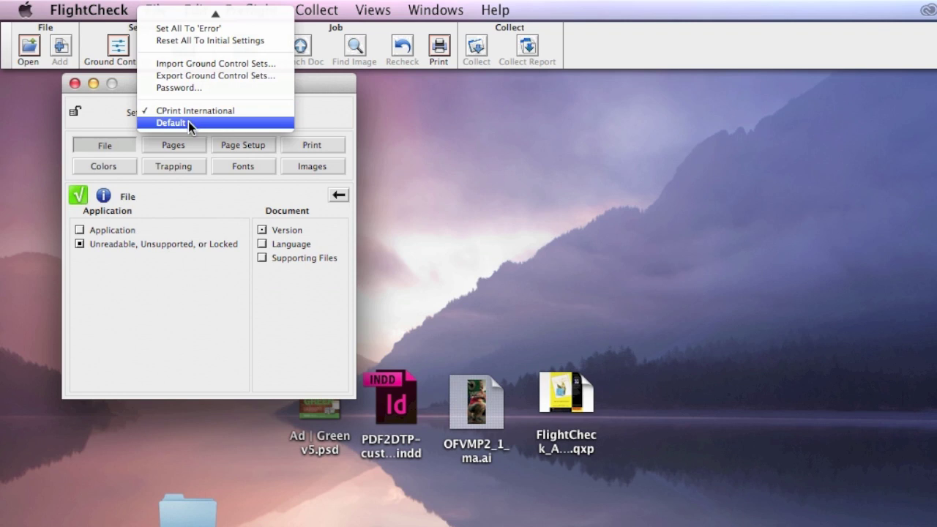
click(188, 122)
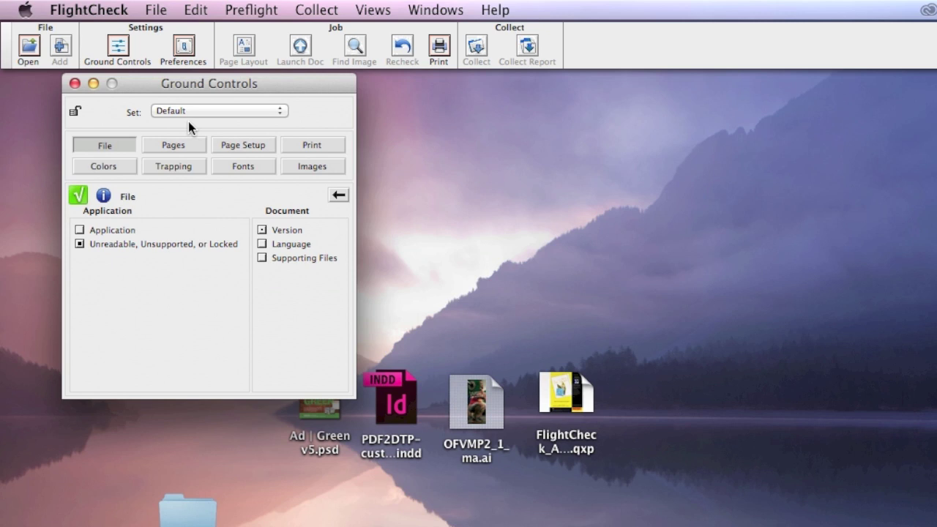
click(181, 147)
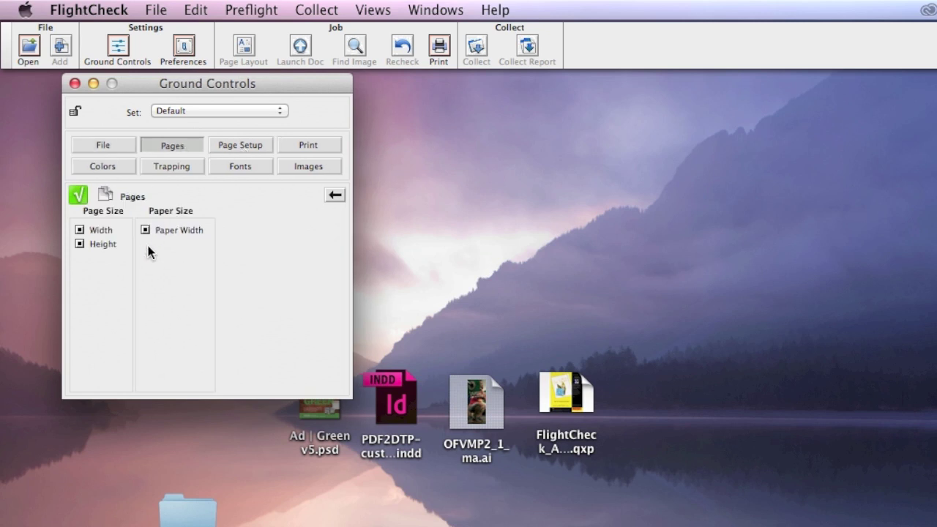
click(231, 149)
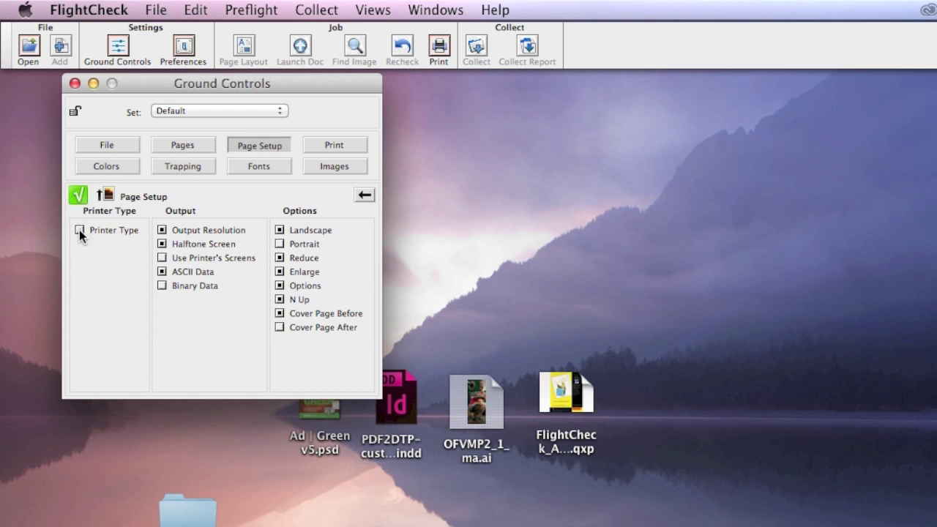
mouse_move(79, 231)
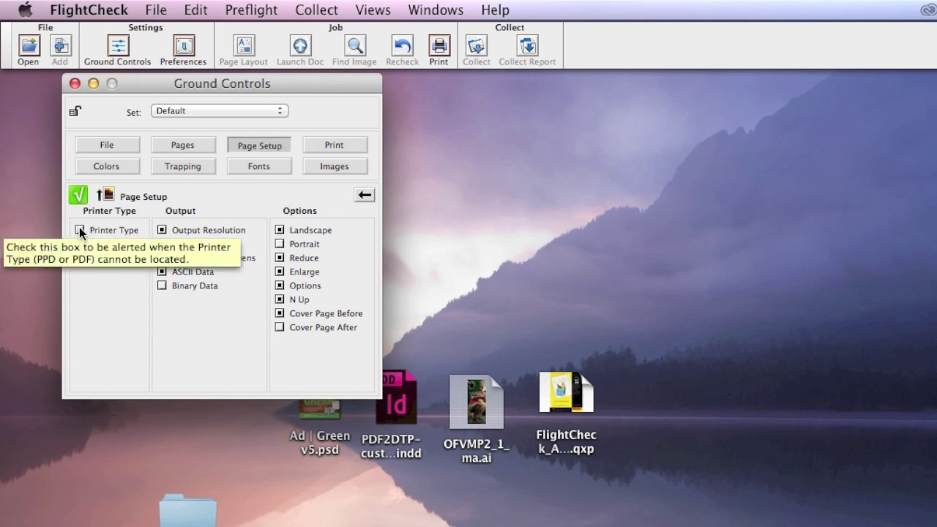
click(80, 230)
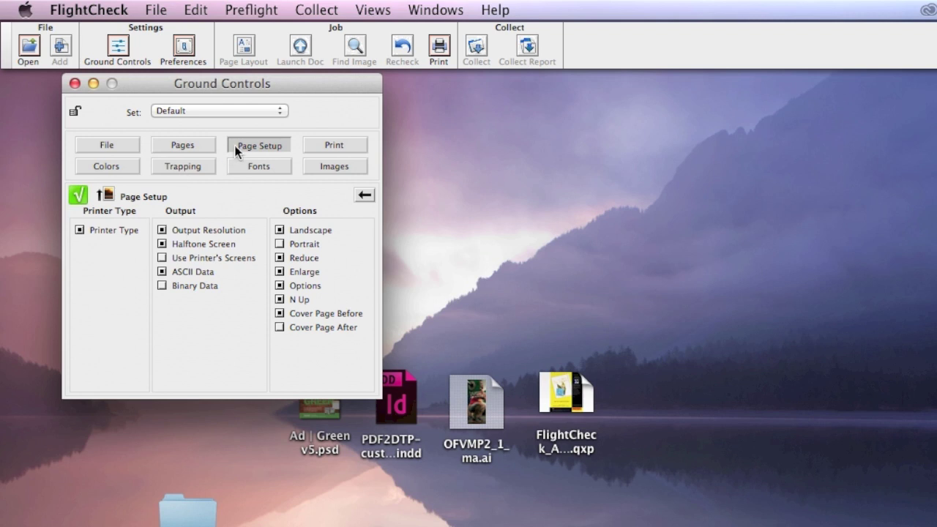
click(333, 146)
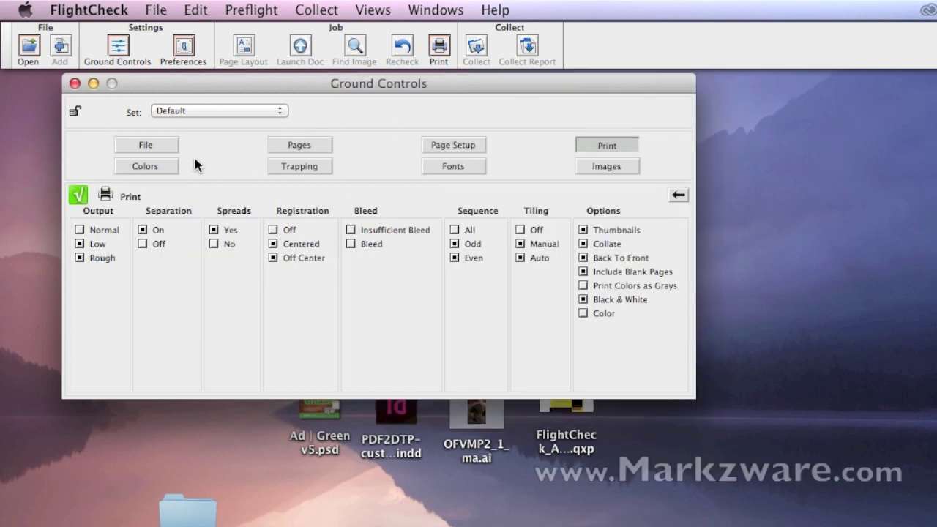
Step: Turn on C+M+Y+K Too High and change image resolution limits to 200–500 dpi
click(165, 164)
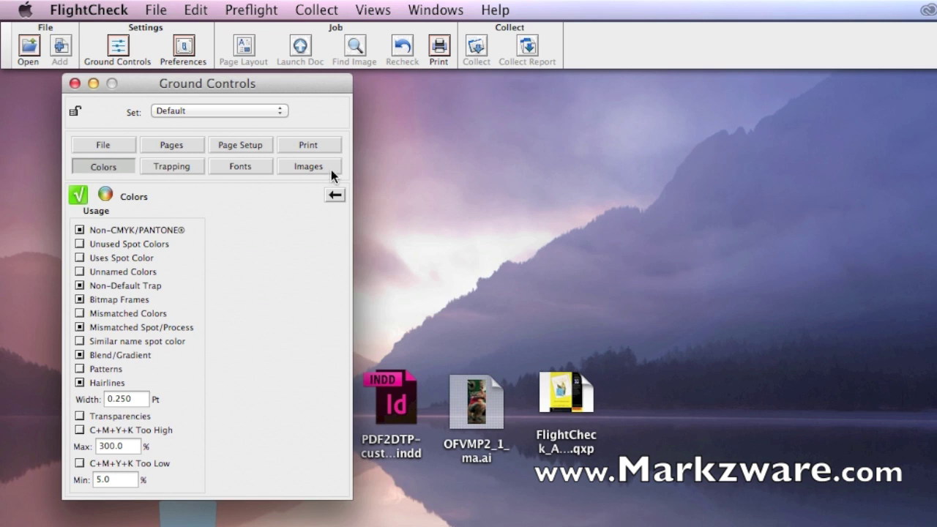
click(81, 429)
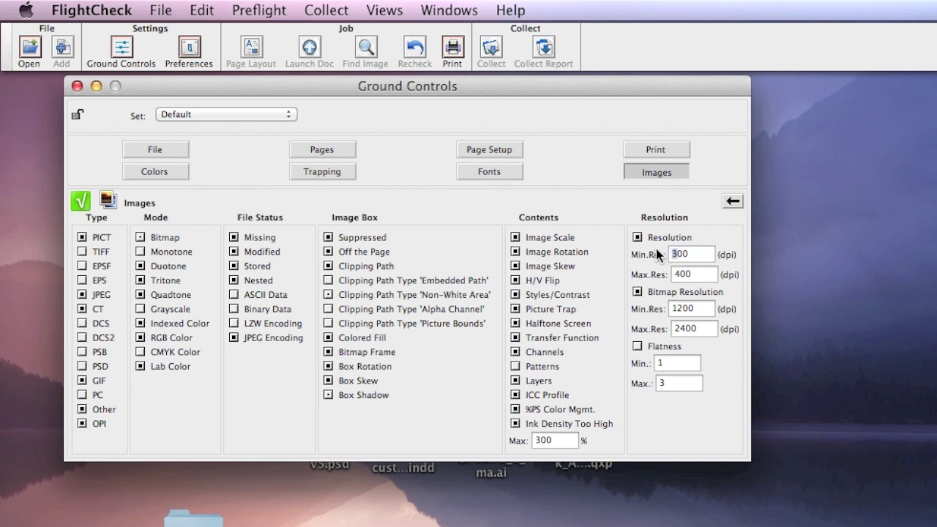
text(2)
drag(682, 274, 666, 278)
text(5)
Step: Create a new Ground Controls set named 'Markzware Demo' and check it appears in the set list
click(215, 113)
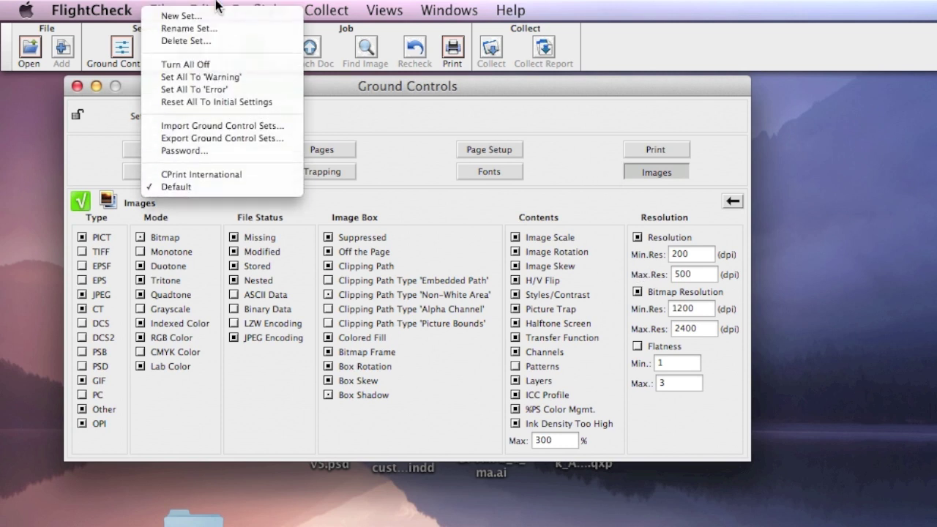
click(210, 14)
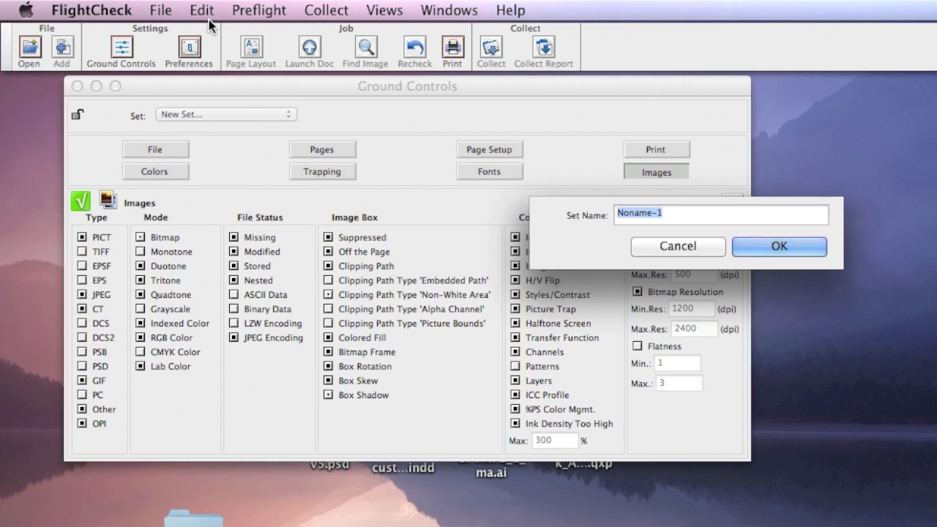
text(Markzware Demo)
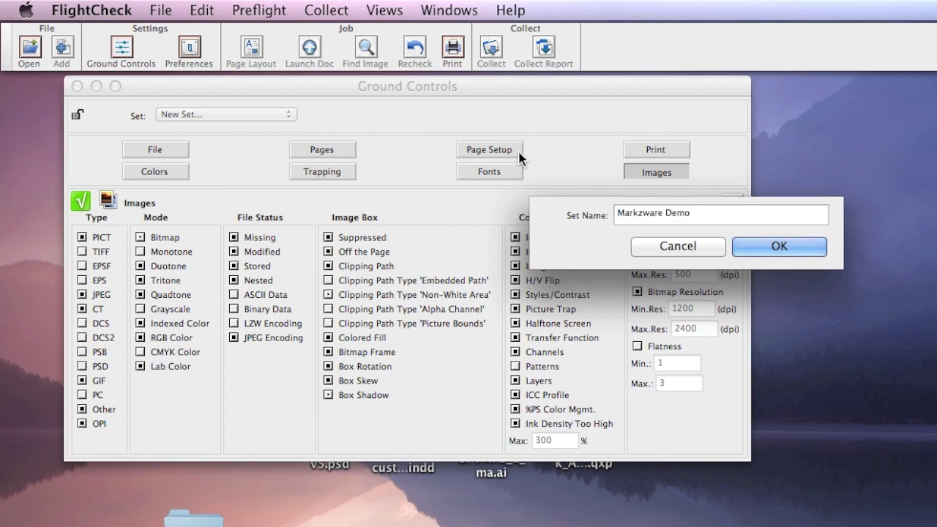
click(755, 249)
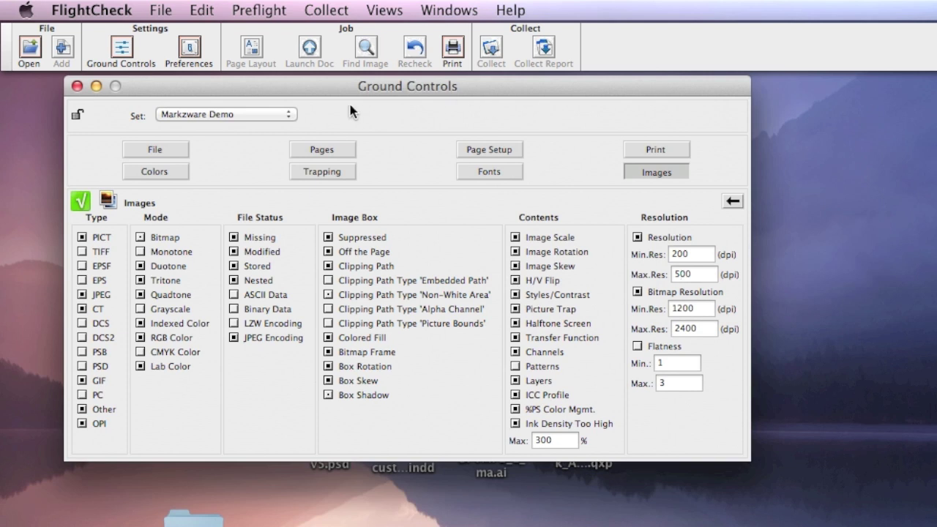
click(224, 122)
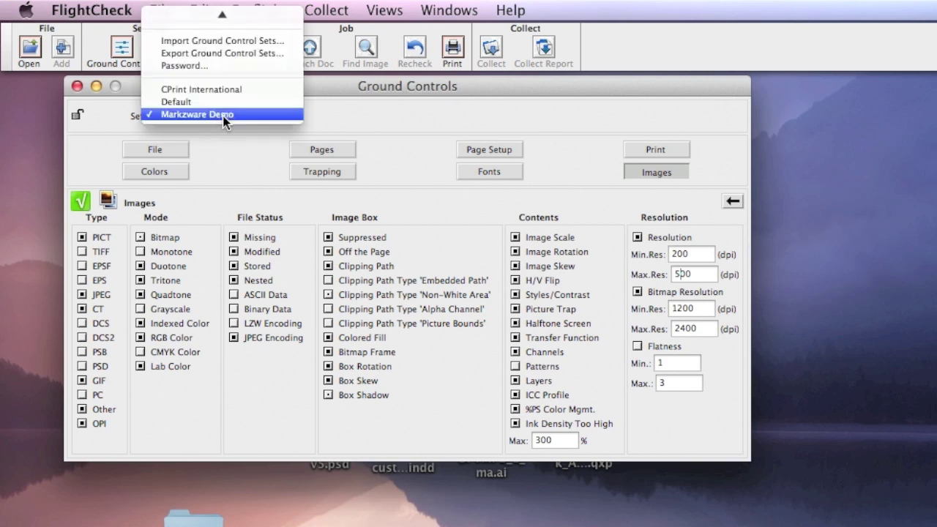
mouse_move(216, 10)
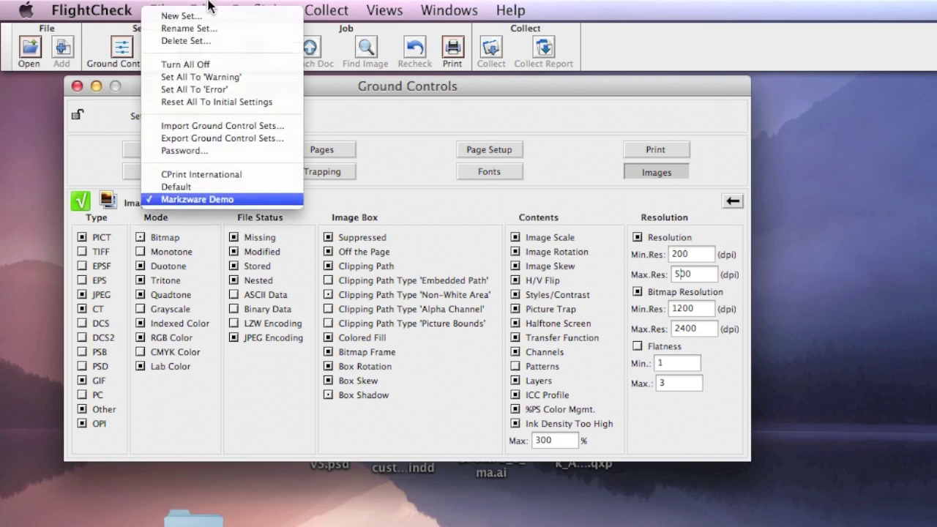